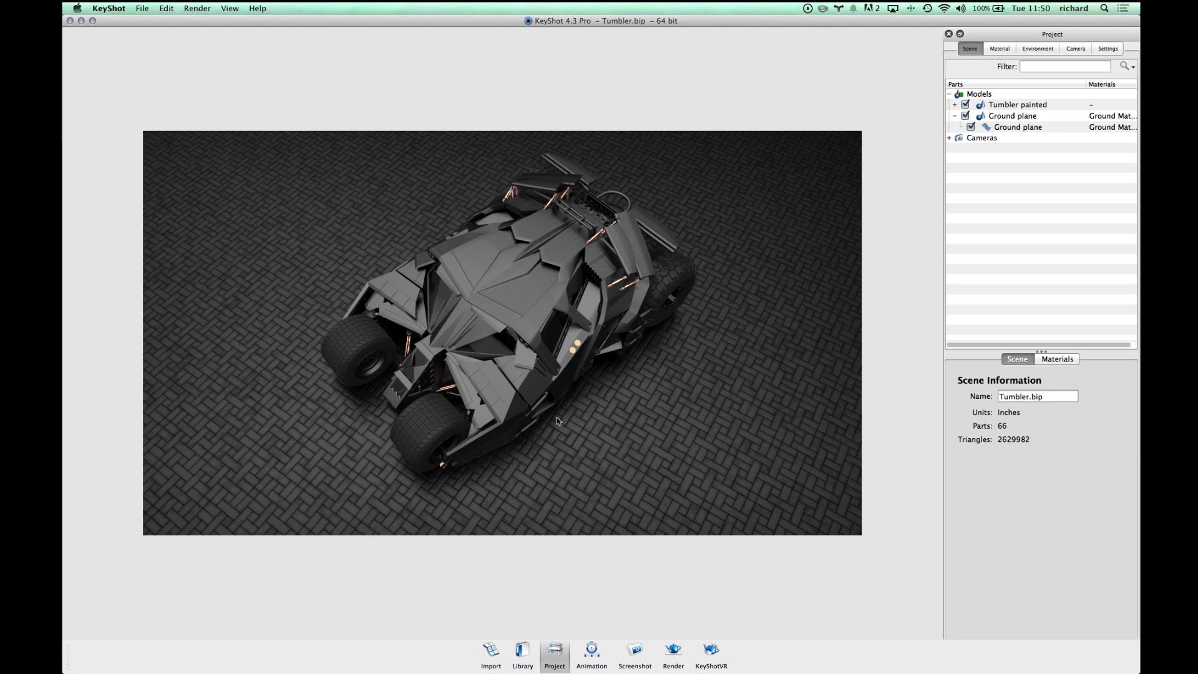
Select the ground plane and examine how far it extends around the vehicle.
left_click_drag(545, 409, 585, 282)
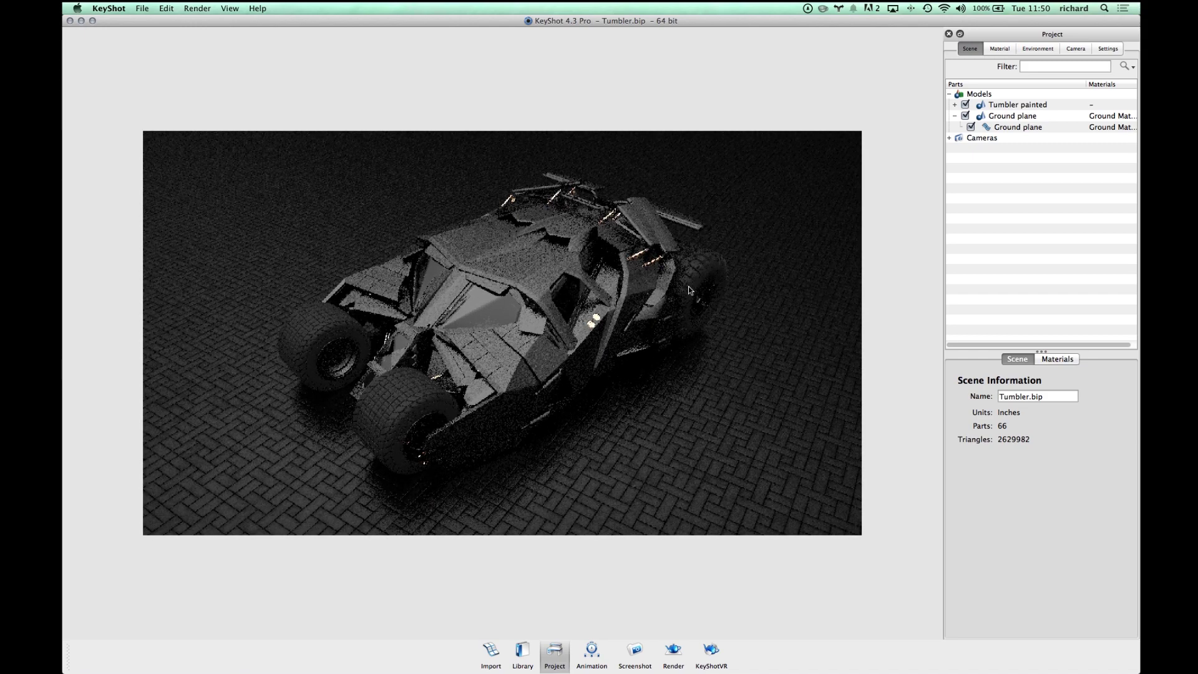
scroll(689, 290, "down", 10)
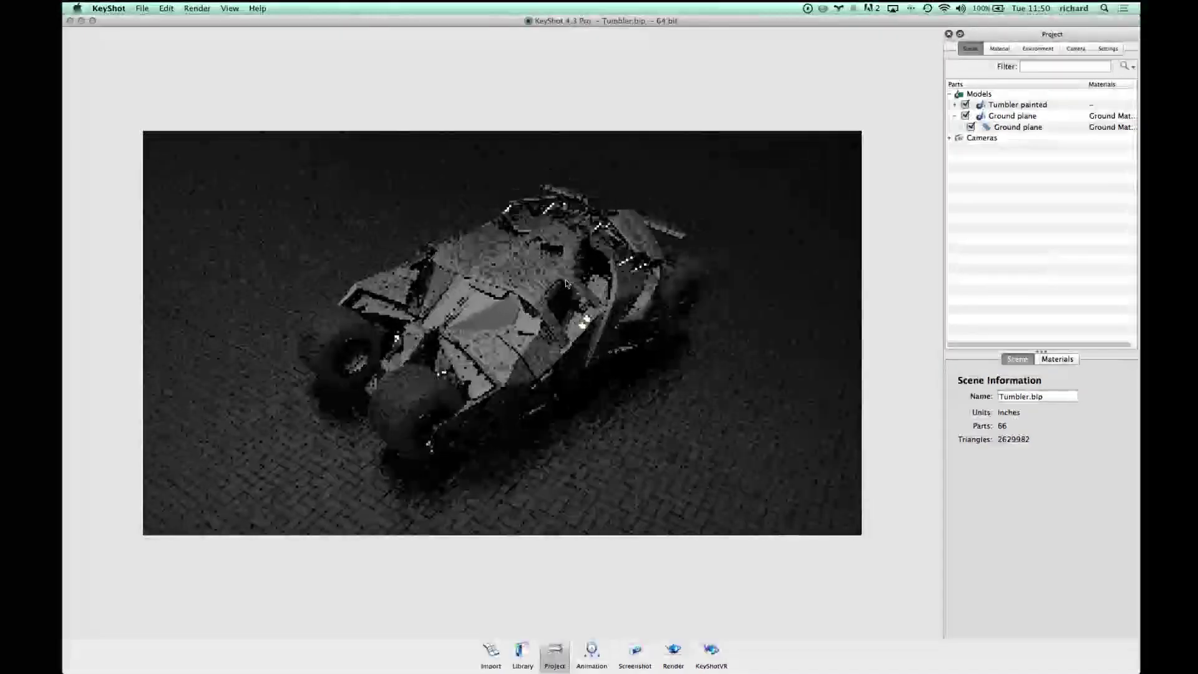
left_click(1040, 117)
scroll(553, 305, "down", 10)
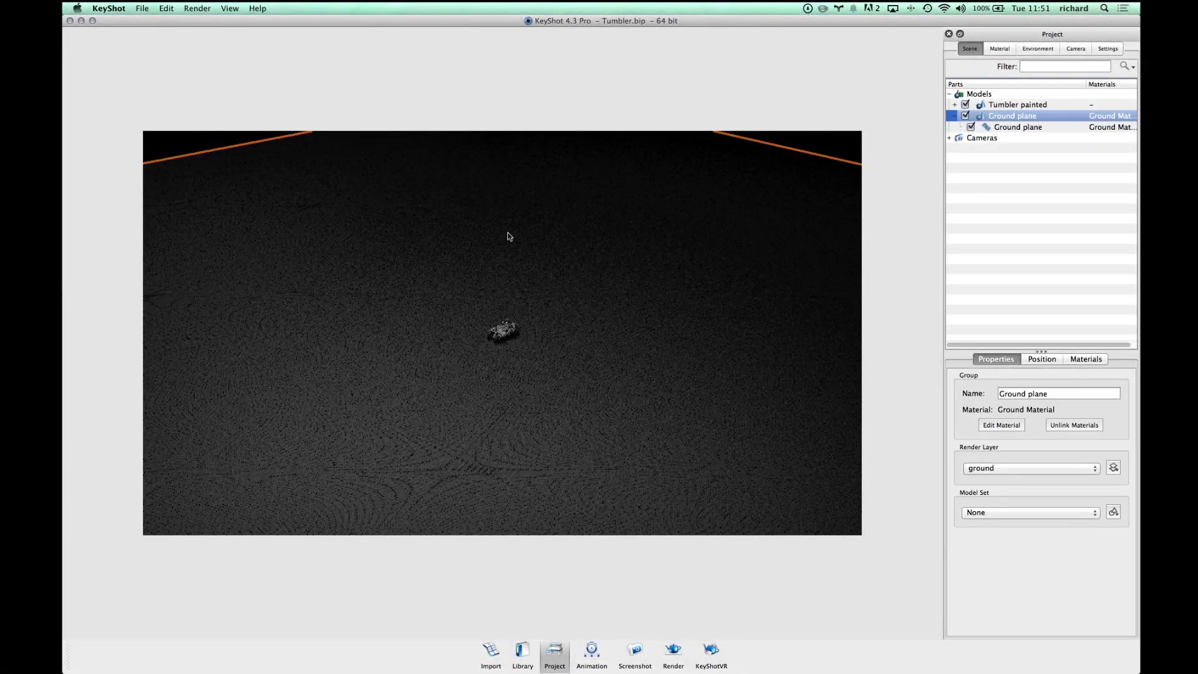
scroll(491, 338, "up", 15)
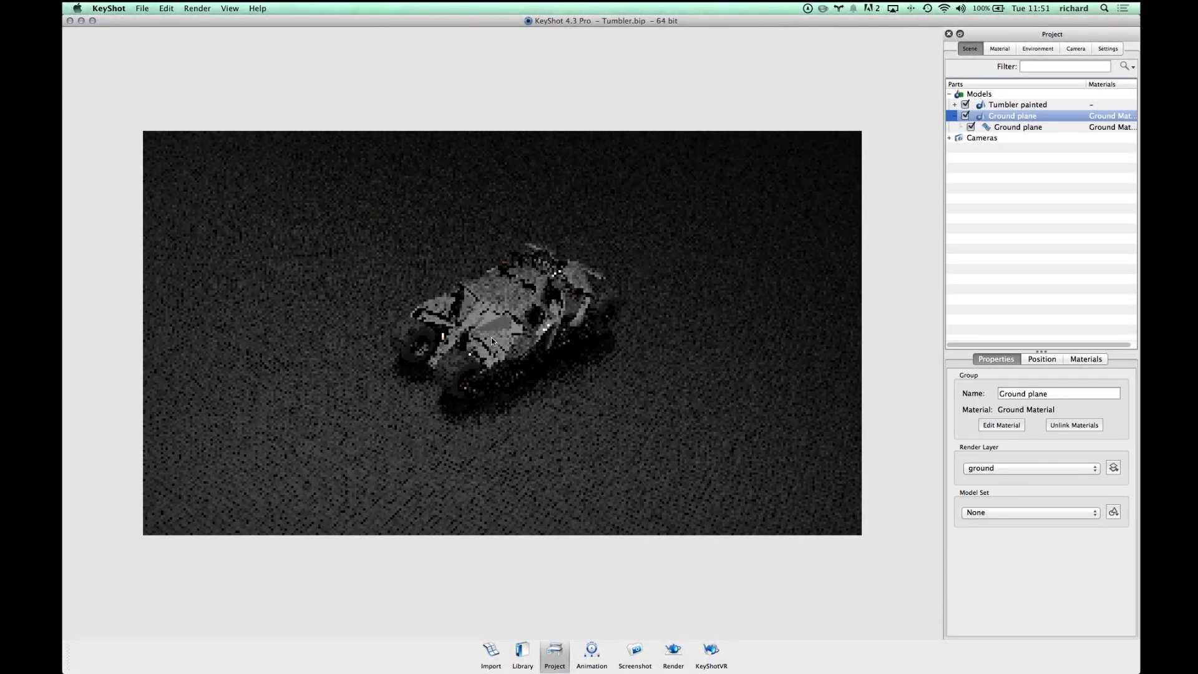
scroll(492, 337, "up", 5)
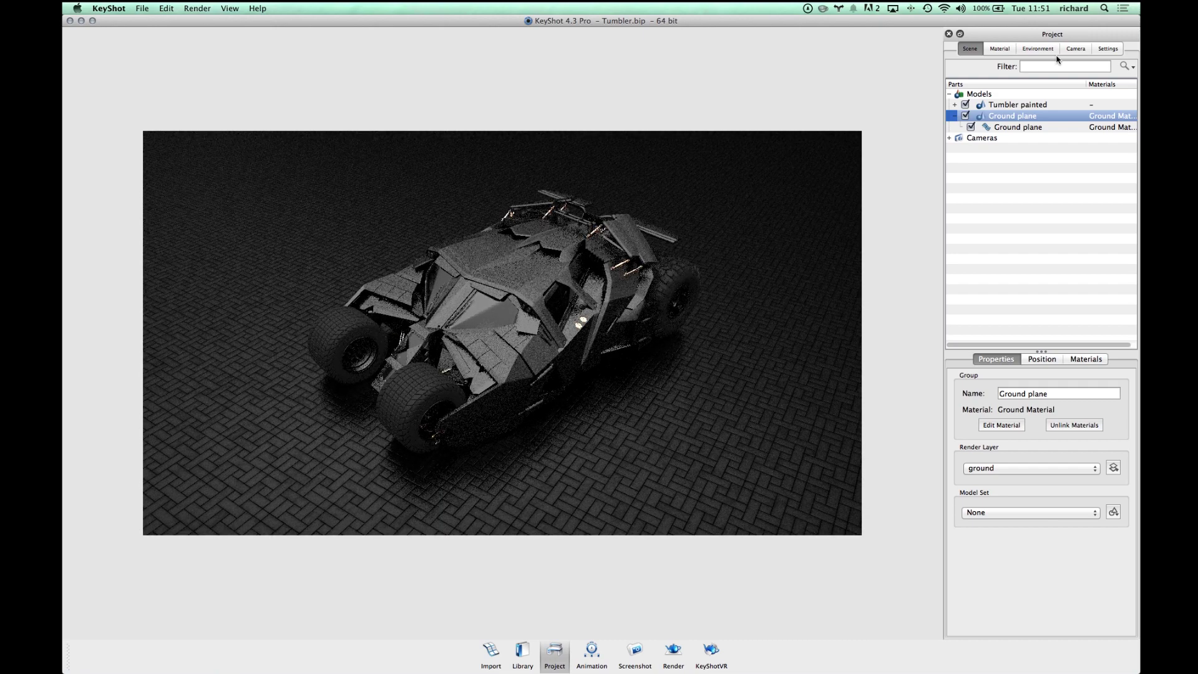
Switch the active camera from the free camera to Camera 4.
left_click(1075, 49)
left_click(1070, 81)
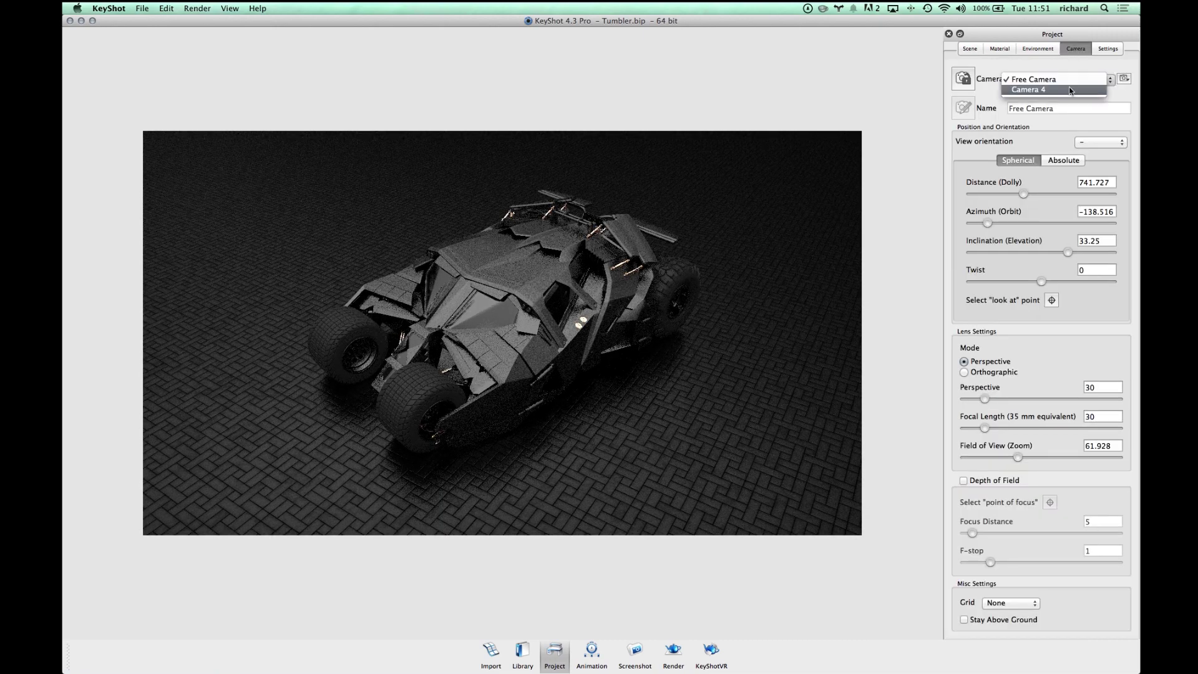
left_click(1069, 91)
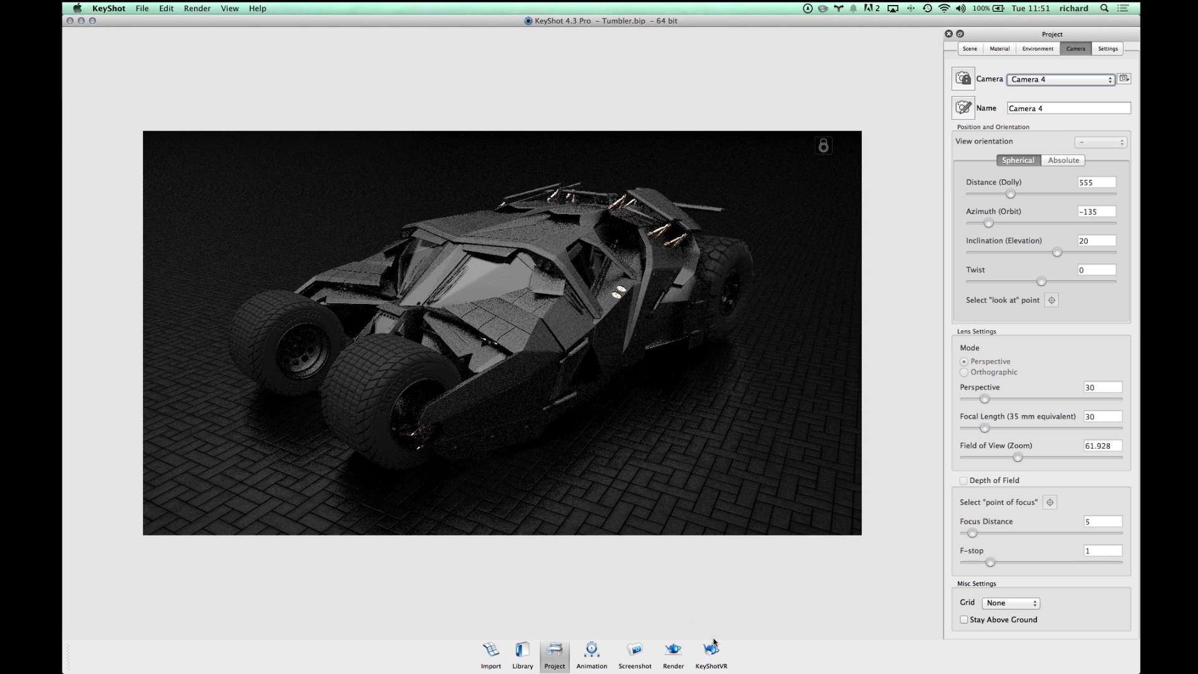
Open the render options and enable the depth pass output.
left_click(673, 649)
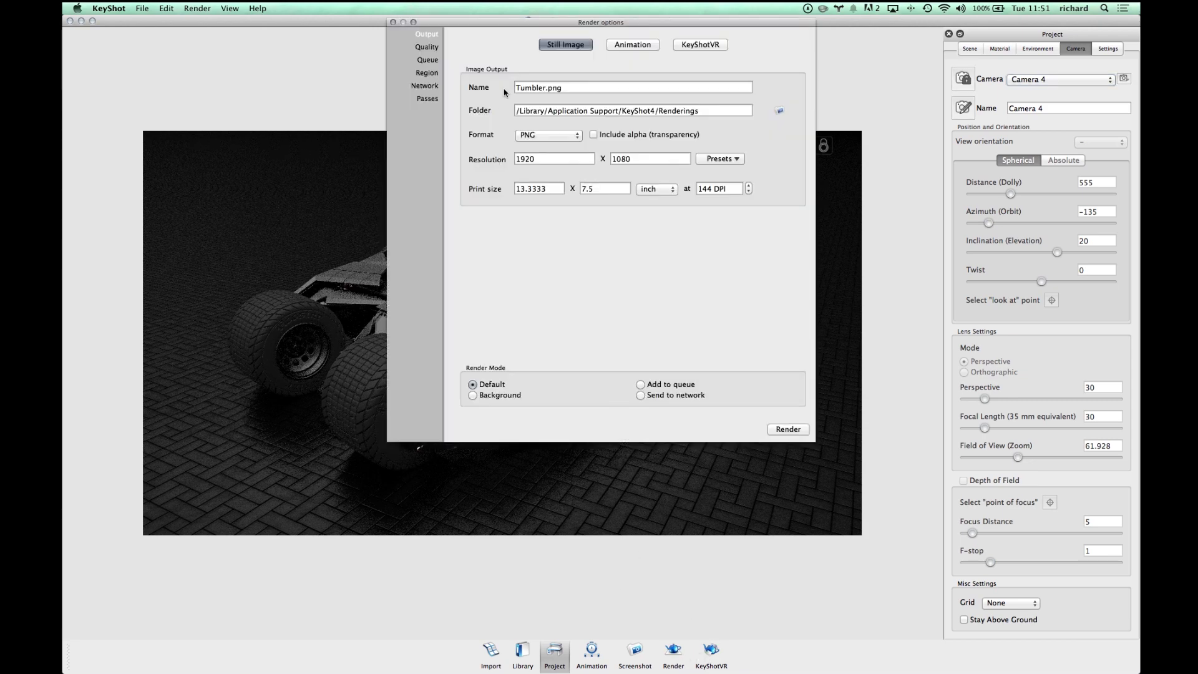
left_click(430, 101)
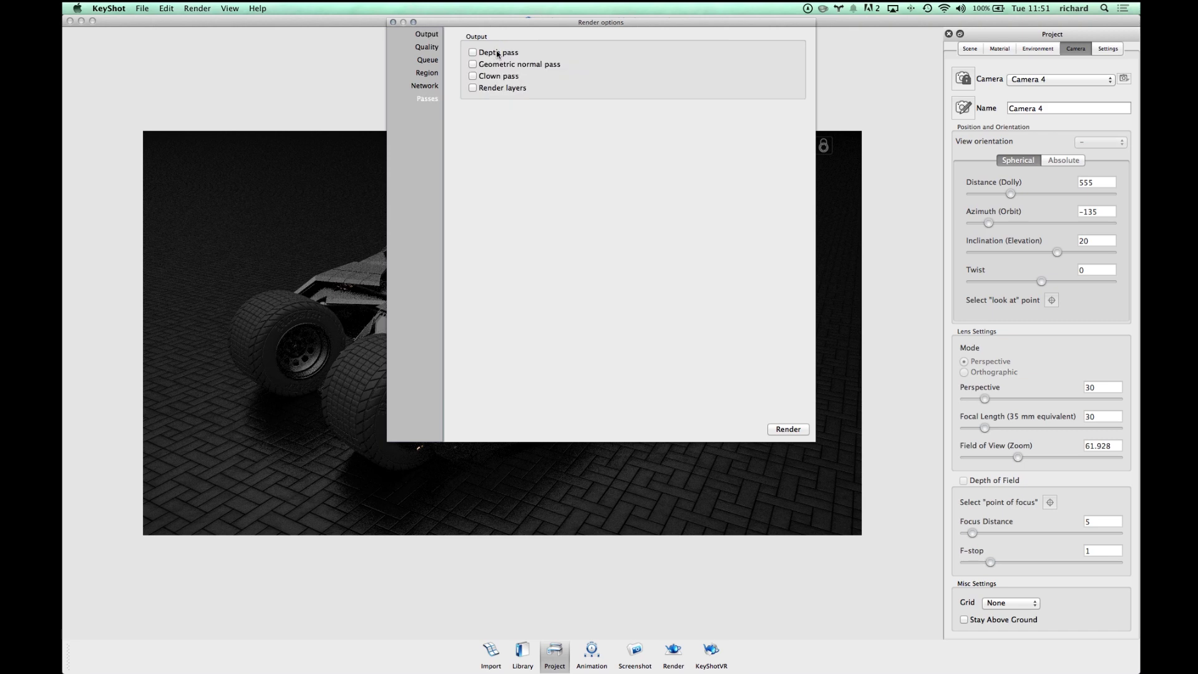
left_click(473, 53)
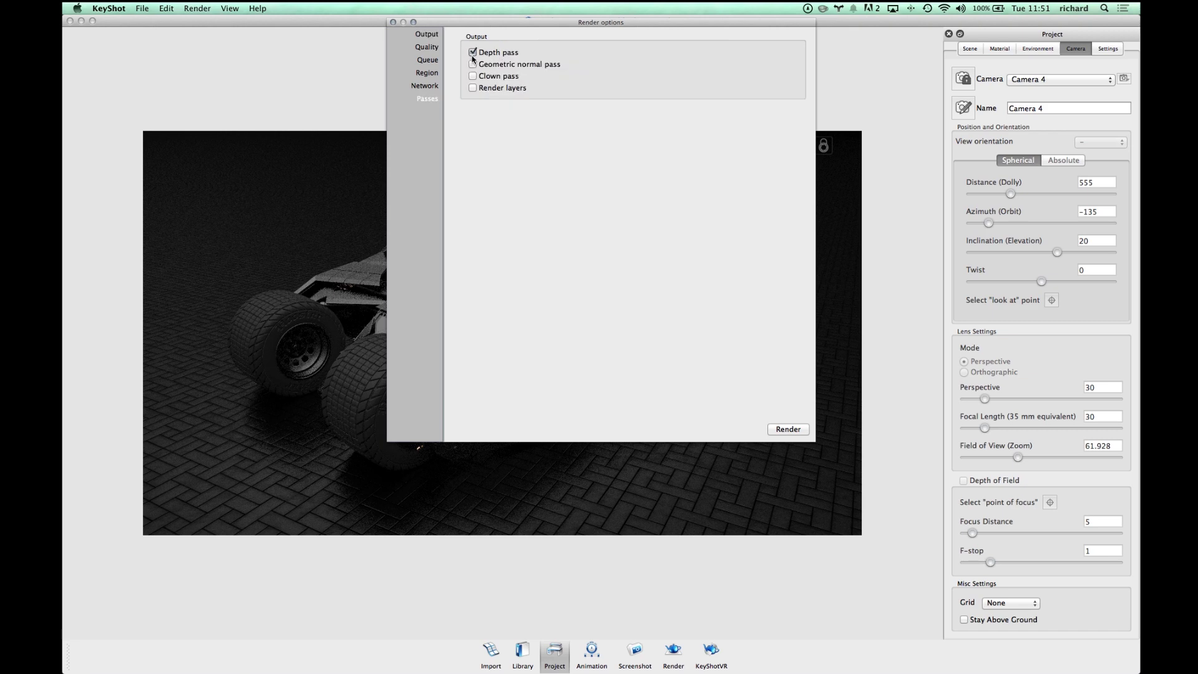
Review the output and quality settings, render the still image Tumbler.png, and close the finished render.
left_click(429, 35)
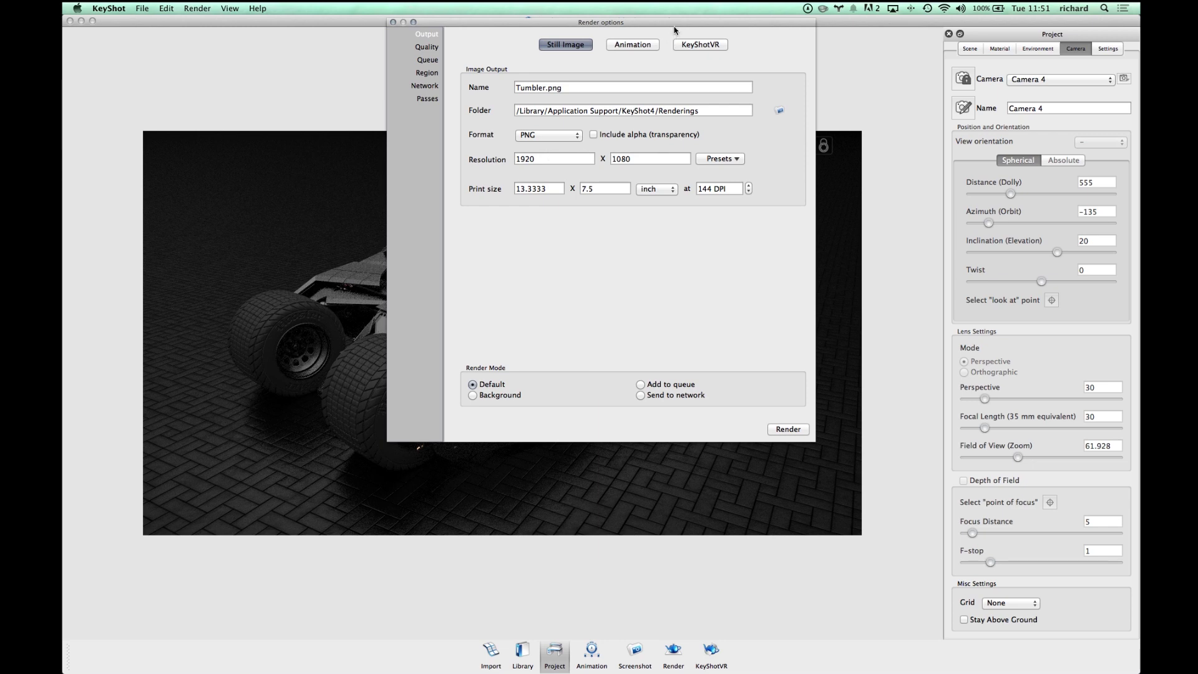
left_click_drag(673, 23, 821, 56)
left_click(571, 81)
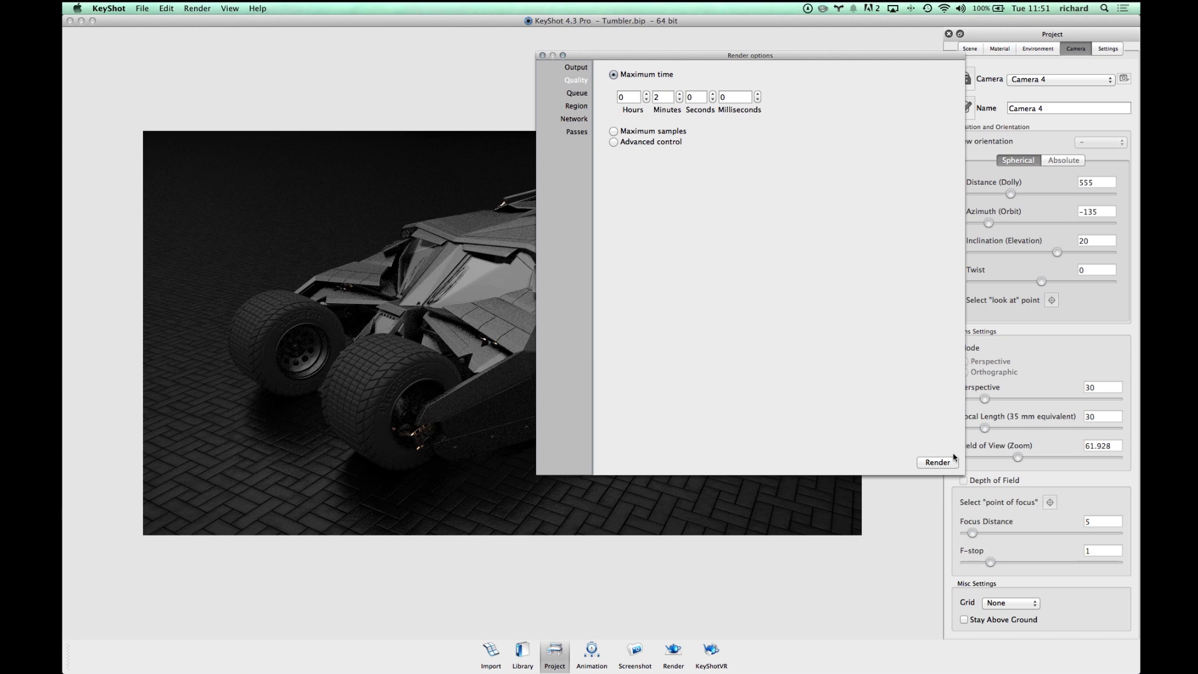
left_click(937, 462)
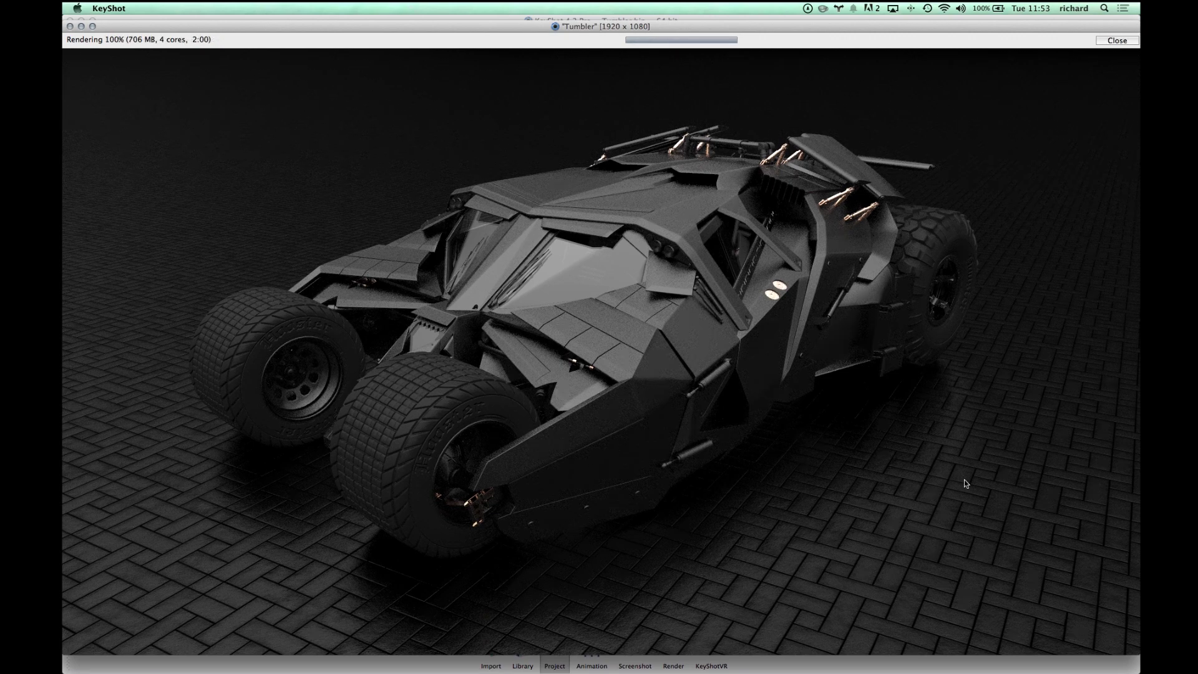
left_click(1116, 40)
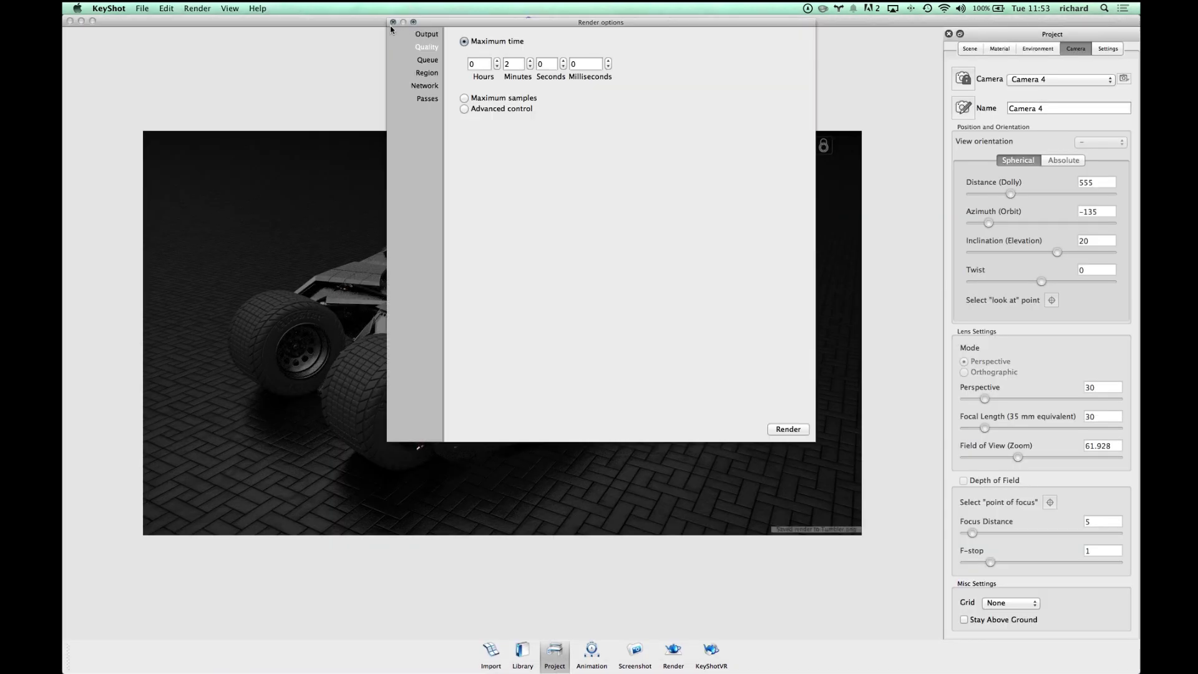
Close the render options and pause the realtime render.
left_click(393, 23)
left_click(197, 8)
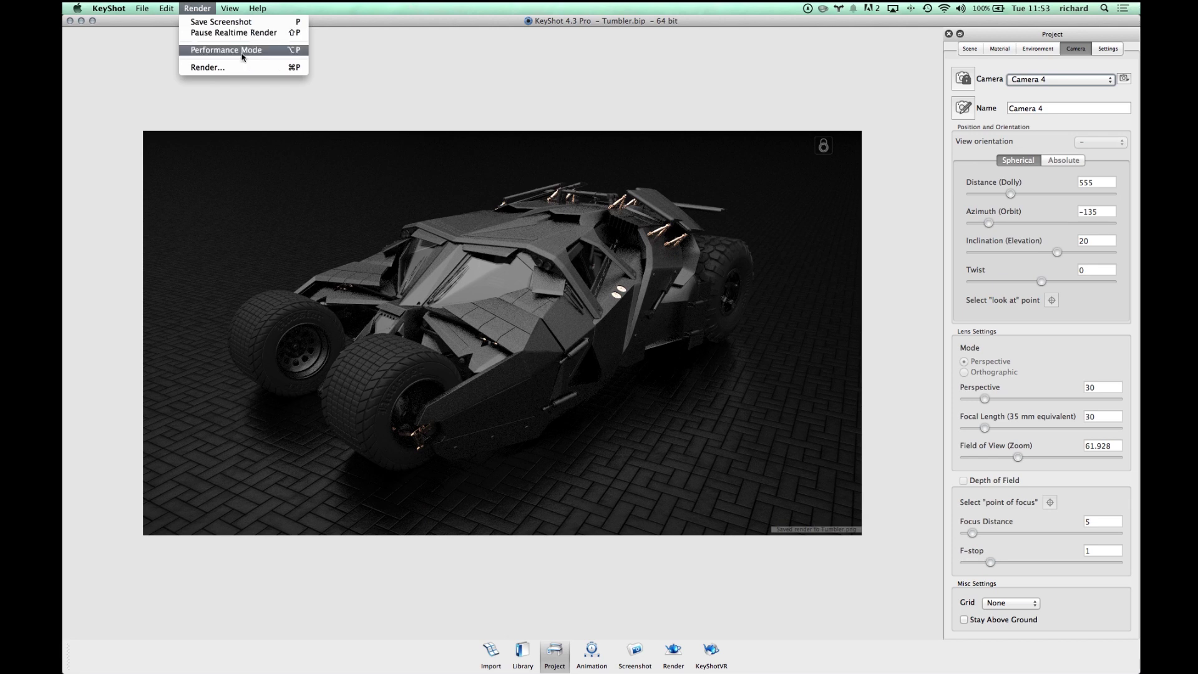
left_click(244, 33)
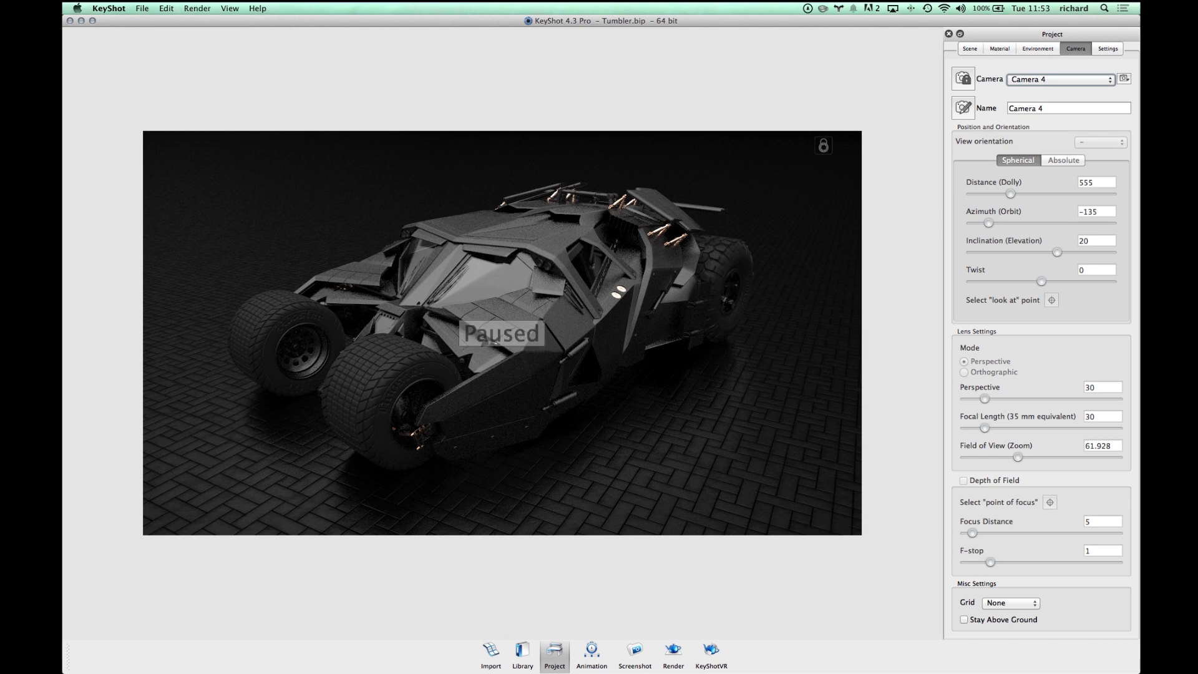
Switch to the Renderings folder in Finder and preview Tumbler.png at full size.
mouse_move(321, 661)
left_click(259, 644)
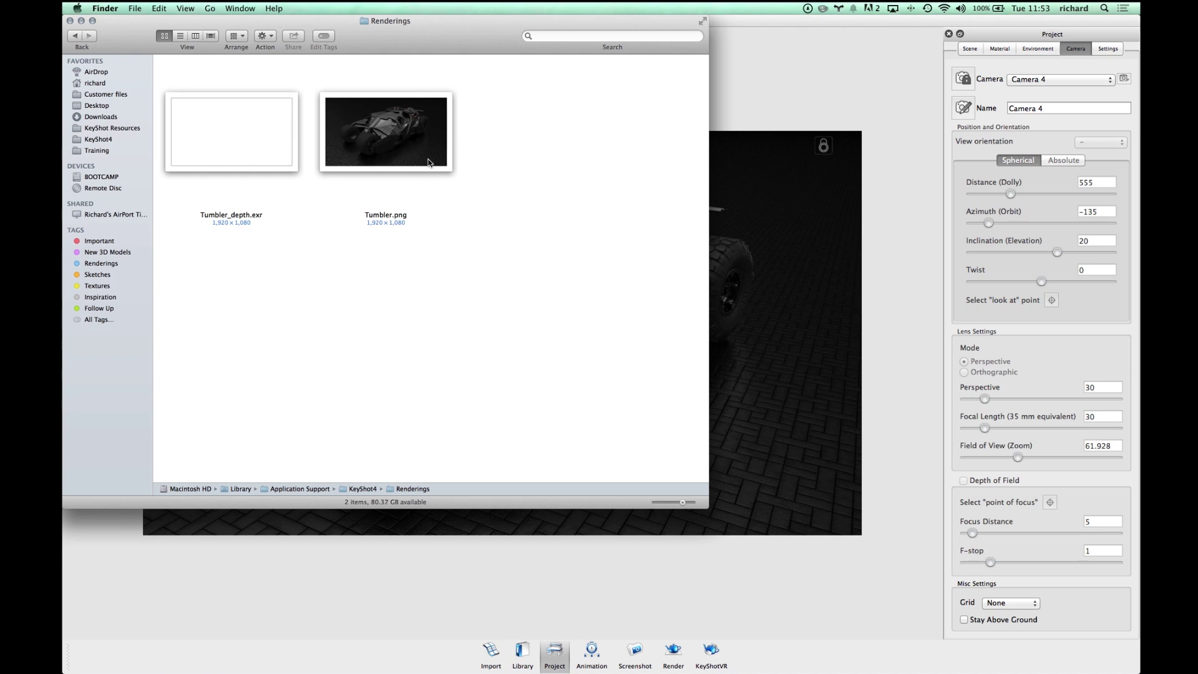
left_click(419, 132)
key("space")
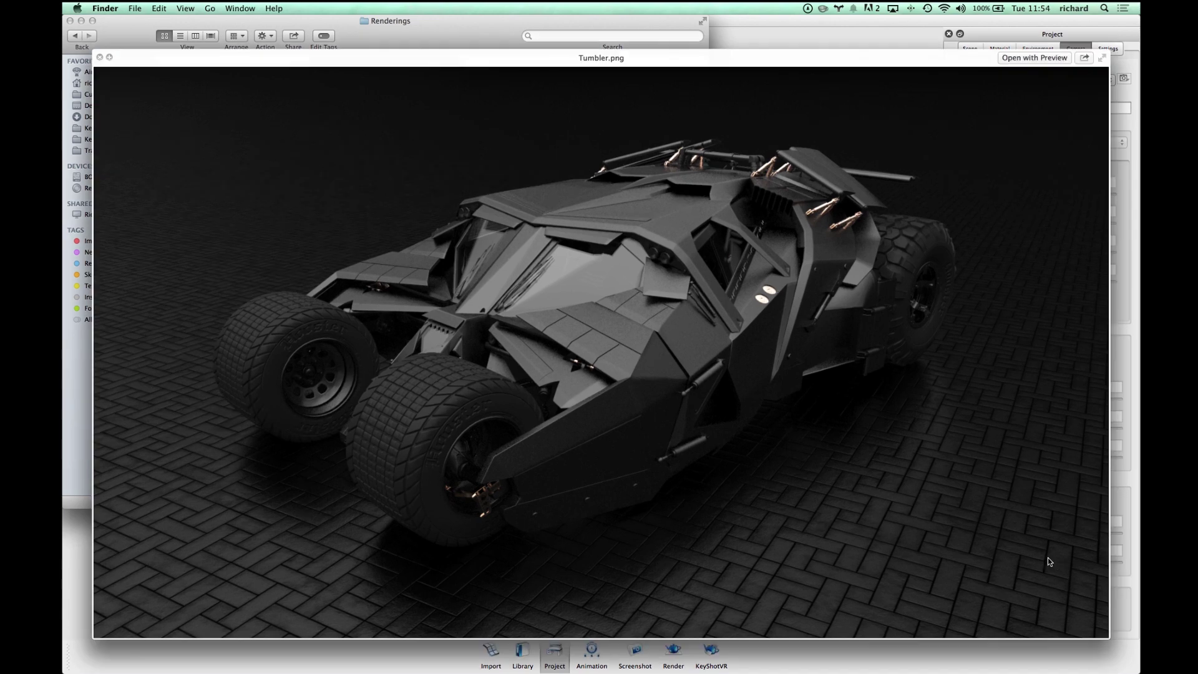
key("space")
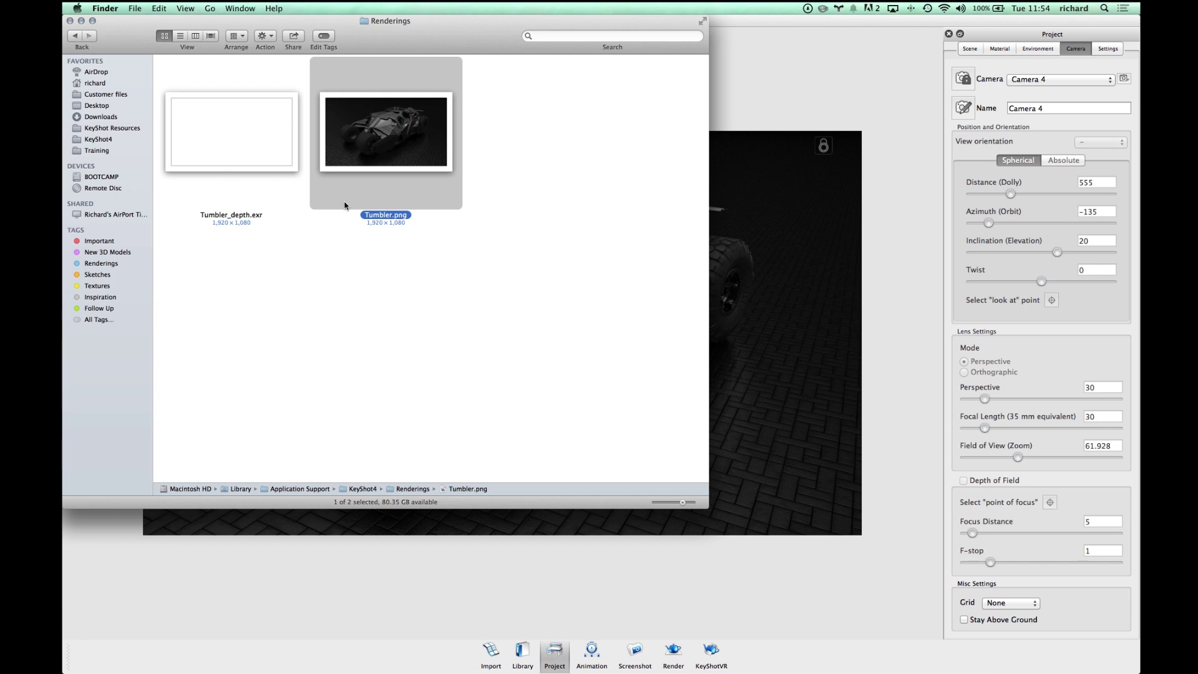
left_click(471, 287)
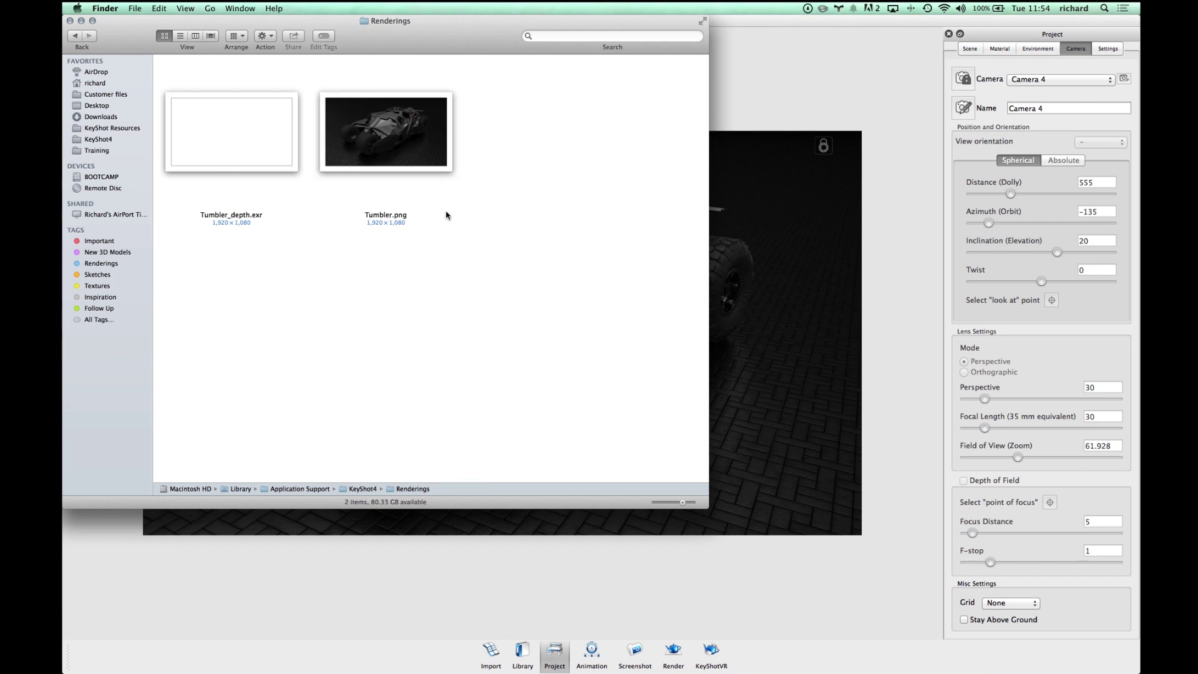
Open Tumbler.png and Tumbler_depth.exr in Photoshop, reading the EXR's alpha data as an alpha channel.
left_click_drag(411, 136, 780, 663)
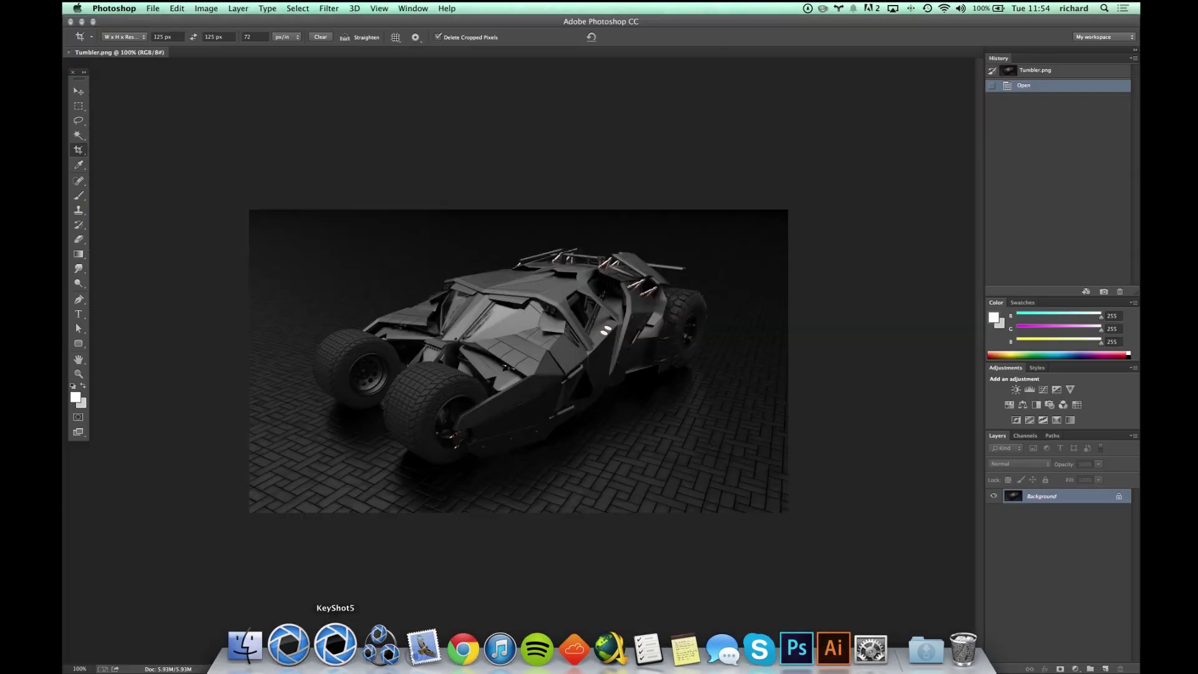
left_click(257, 649)
left_click_drag(283, 140, 780, 648)
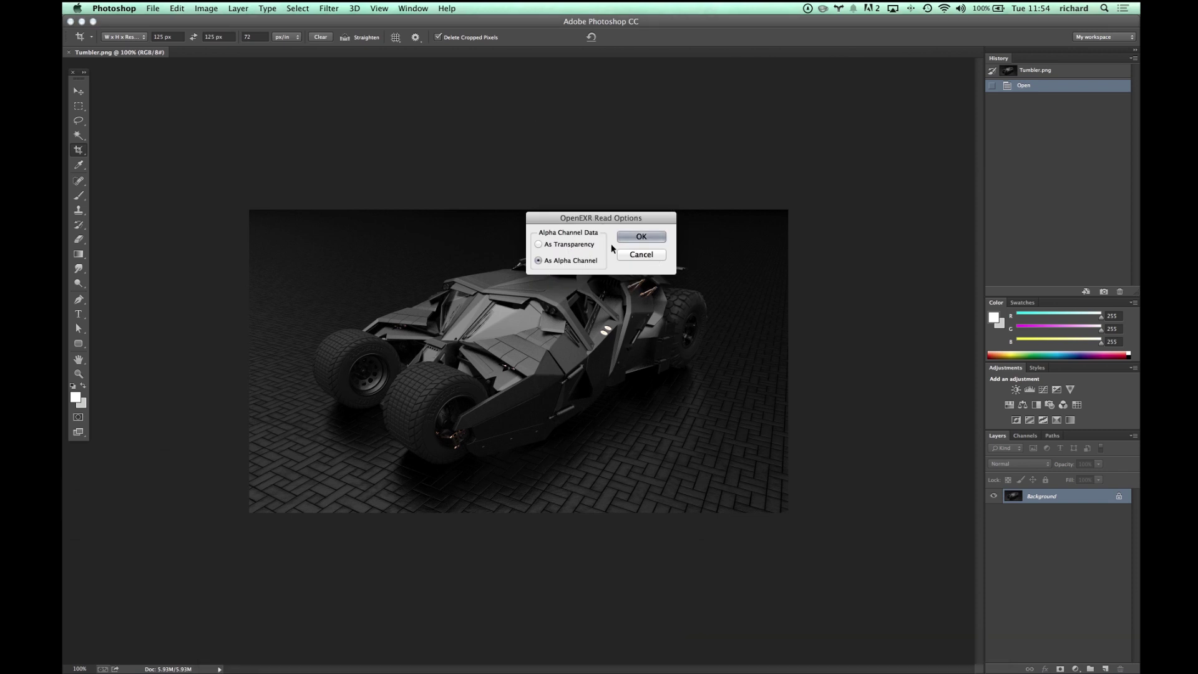
left_click(642, 236)
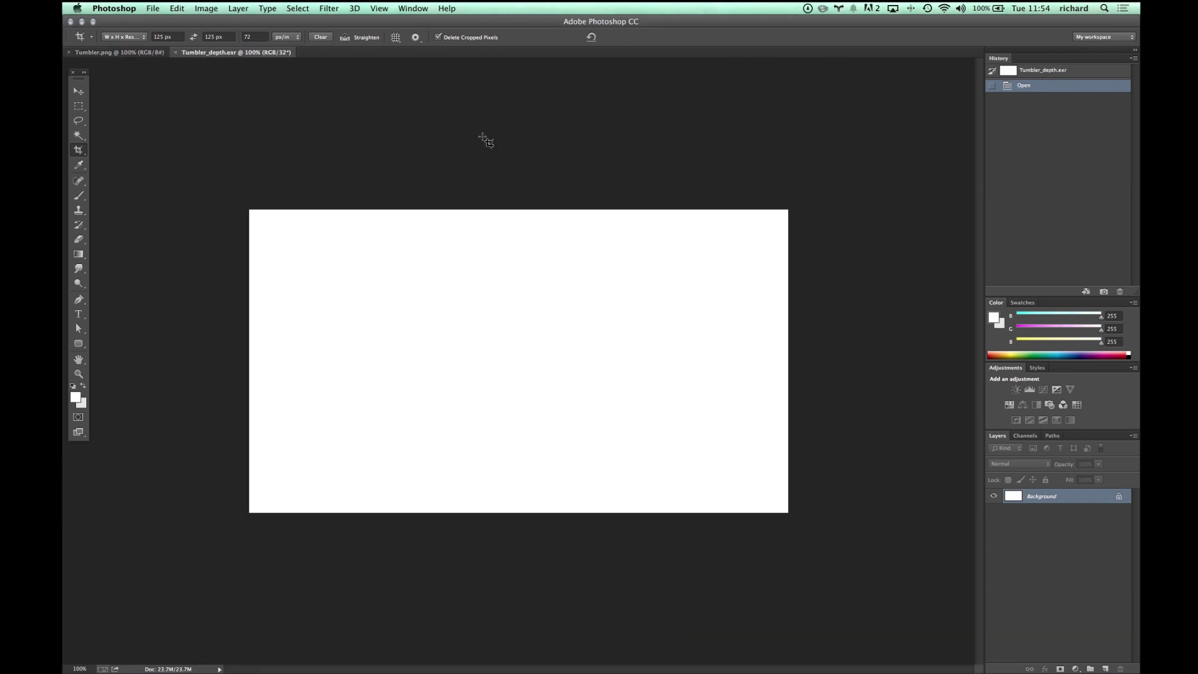
Start an Exposure adjustment on Tumbler_depth.exr and lower the exposure to -14.75.
key("ctrl+Tab")
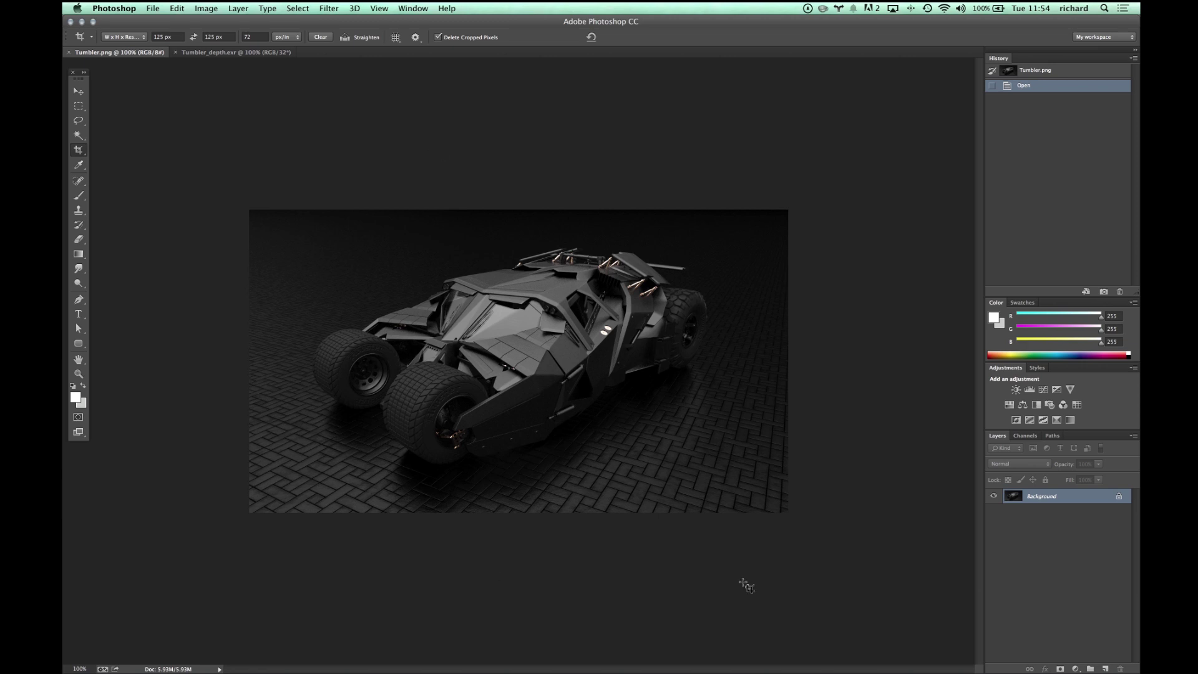
left_click(256, 52)
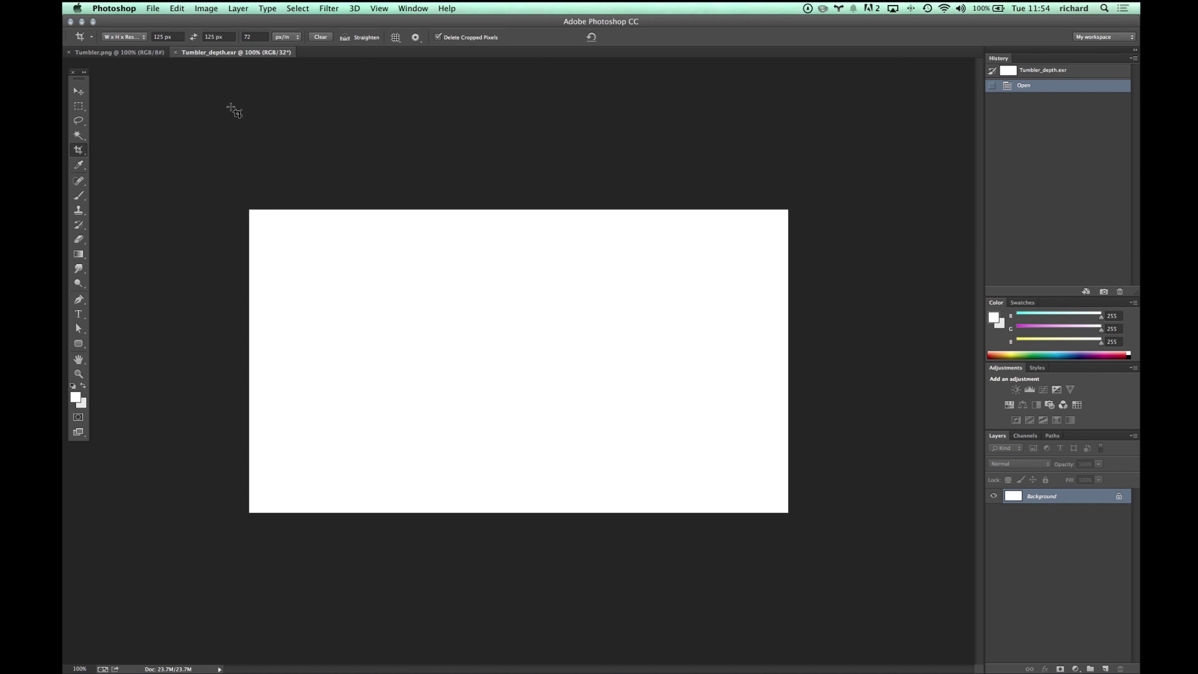
left_click(181, 7)
mouse_move(205, 8)
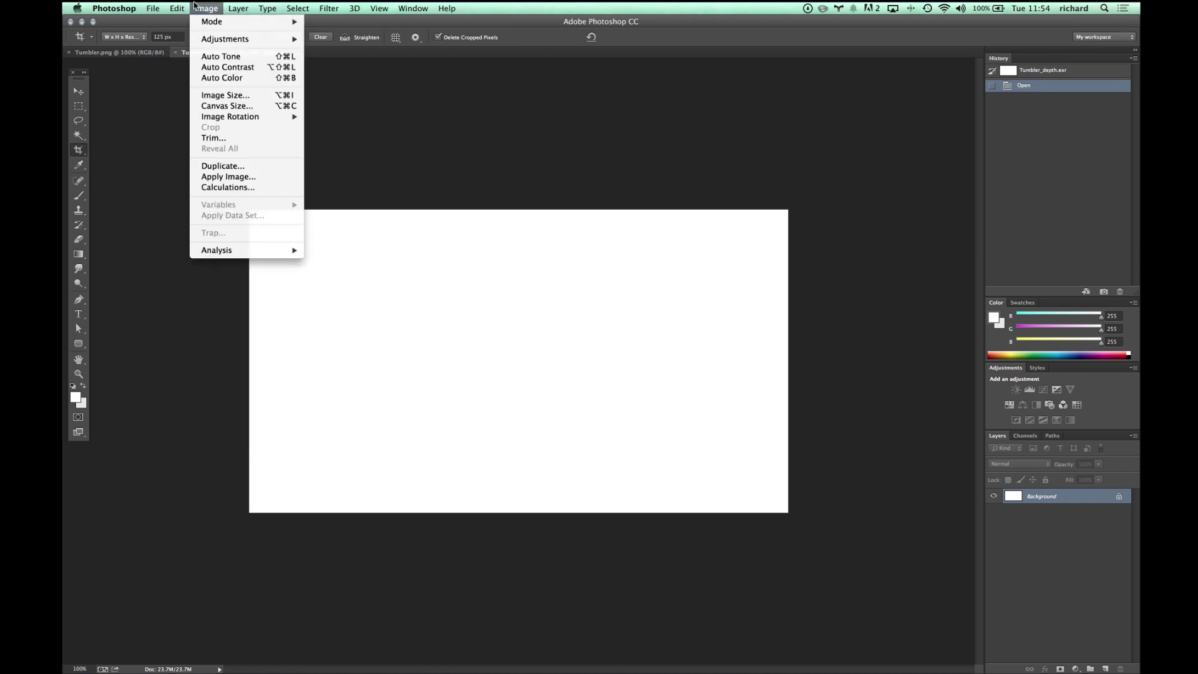
mouse_move(244, 42)
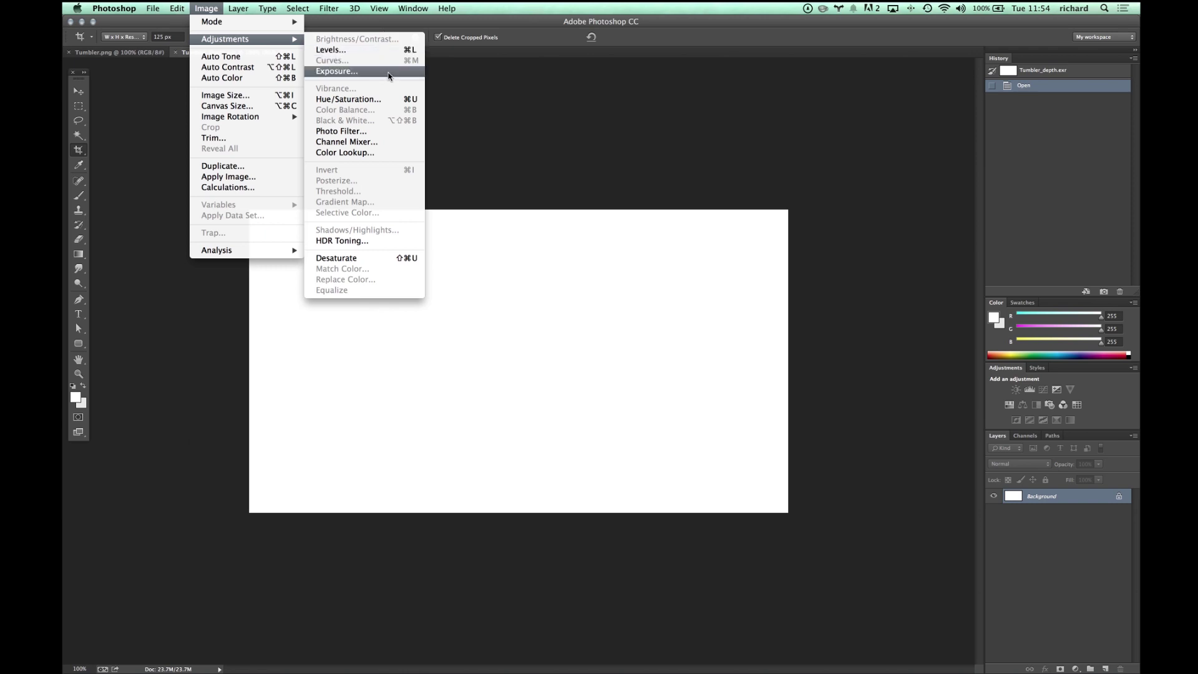
left_click(336, 71)
left_click_drag(737, 162, 680, 162)
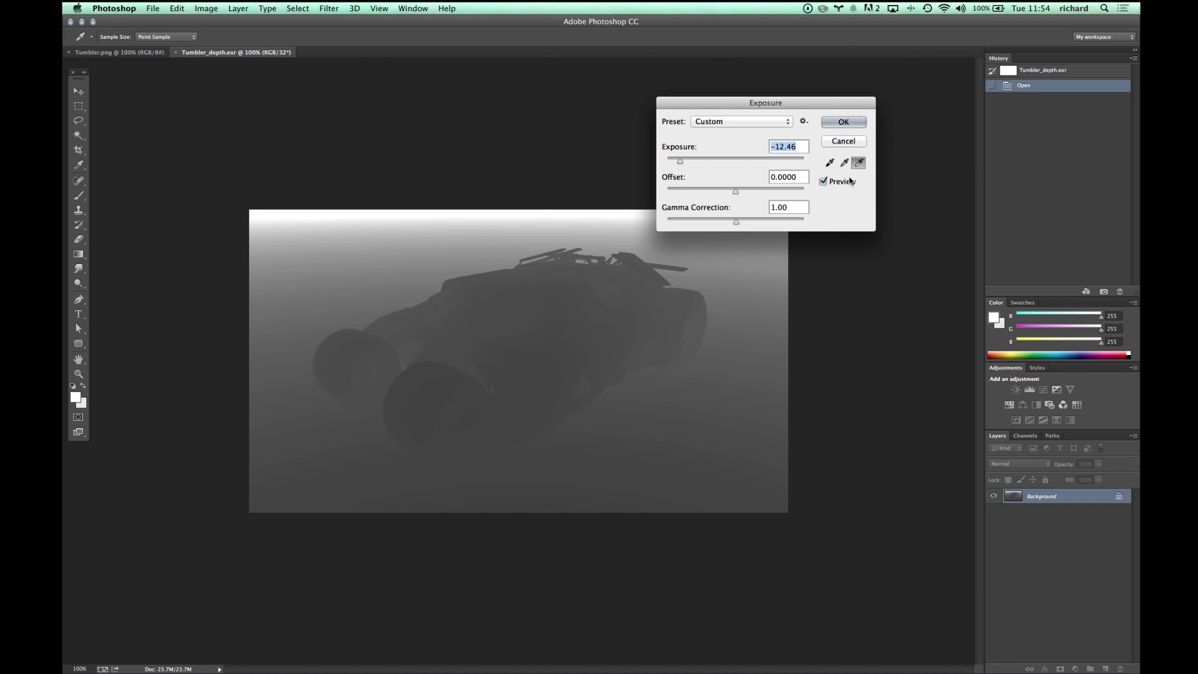
left_click_drag(680, 163, 676, 164)
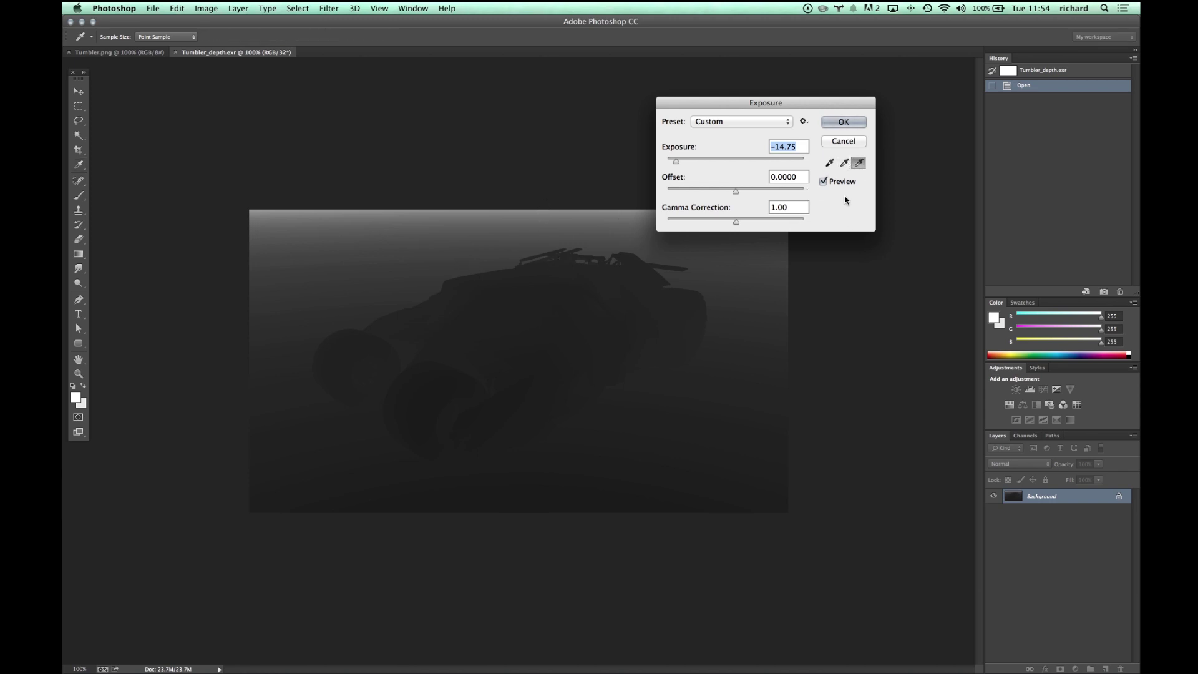
Sample the white point at the depth image's upper edge and the black point at its lower edge, applying exposure -12.80 and offset -0.0483.
left_click(535, 212)
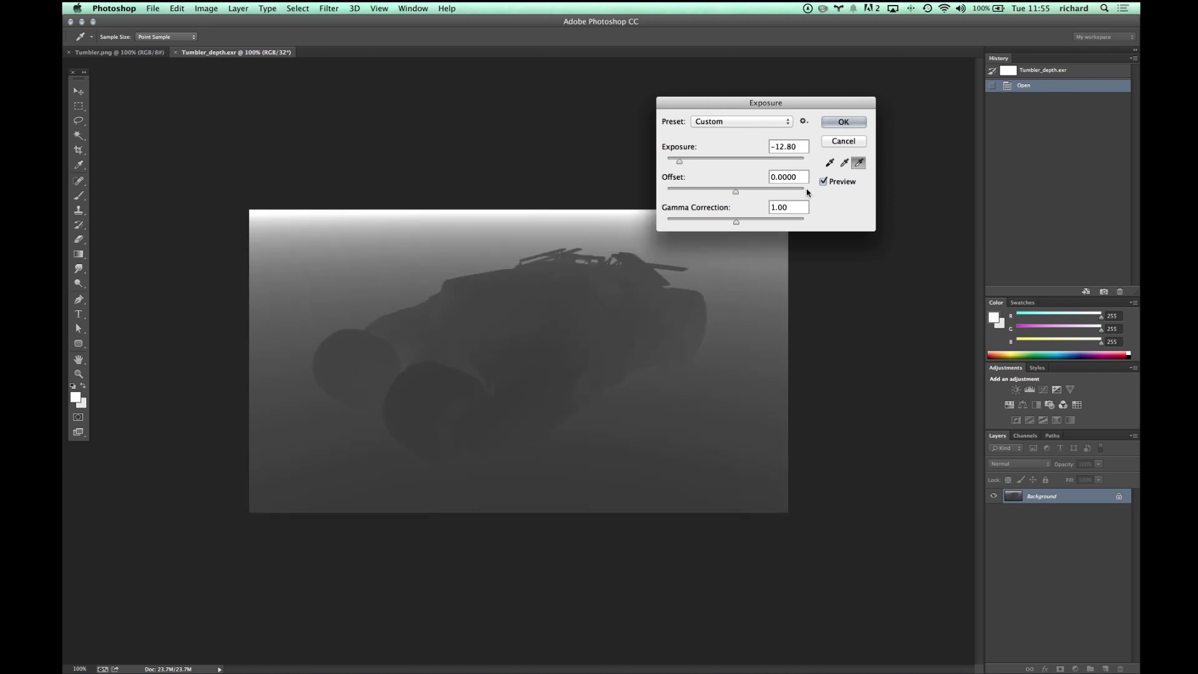
left_click(829, 163)
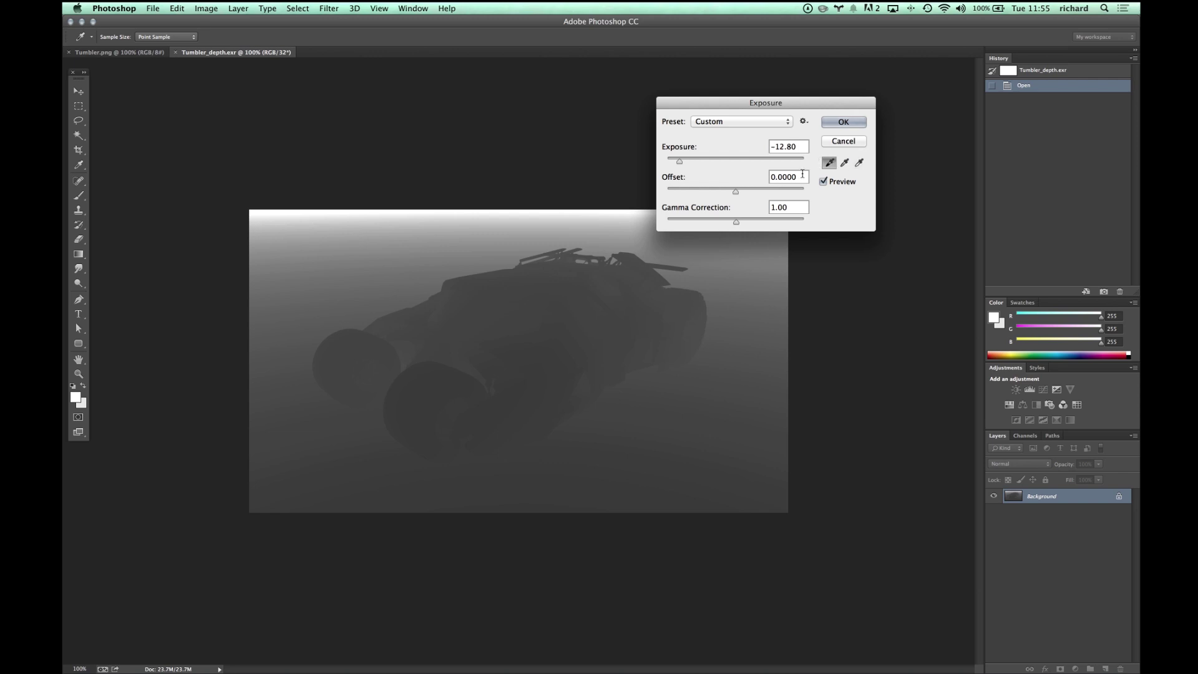
left_click(530, 506)
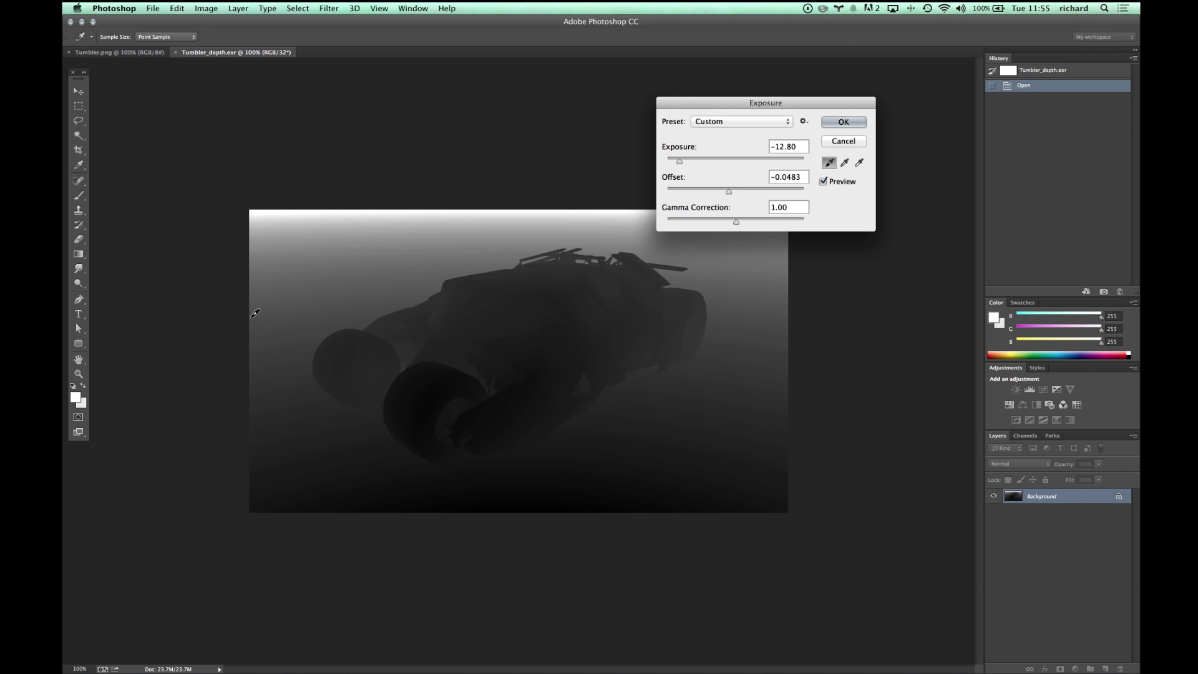
left_click(843, 122)
key("c")
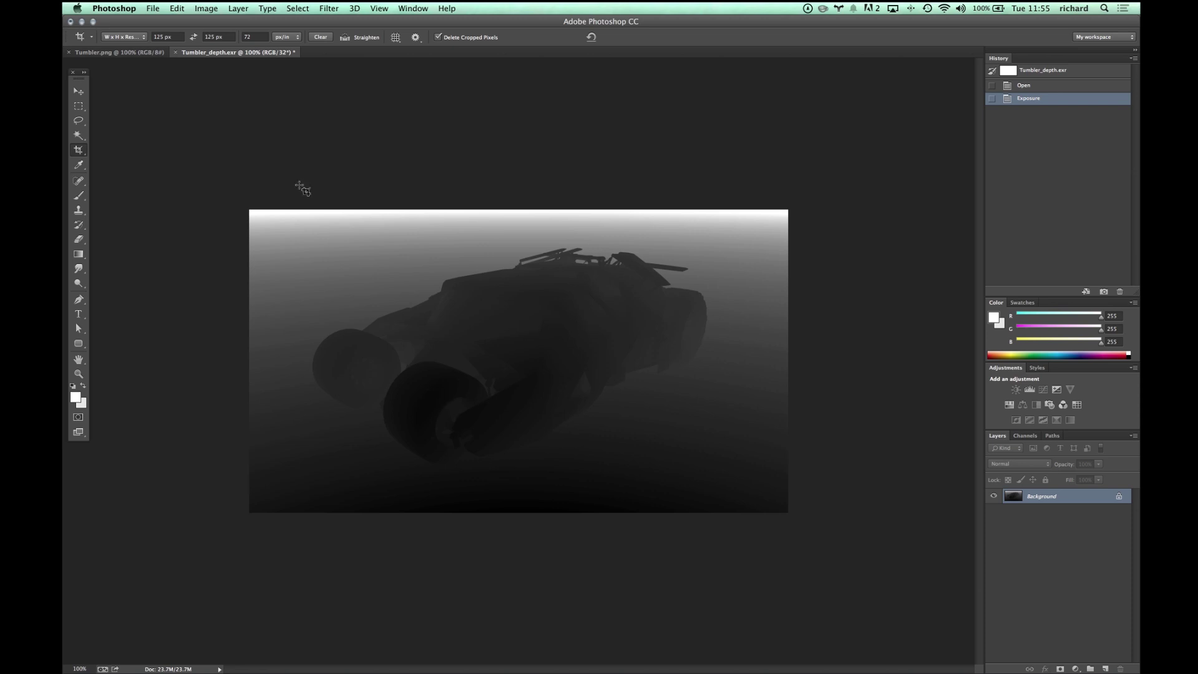
Select the whole Tumbler_depth.exr canvas and copy its contents.
left_click(297, 6)
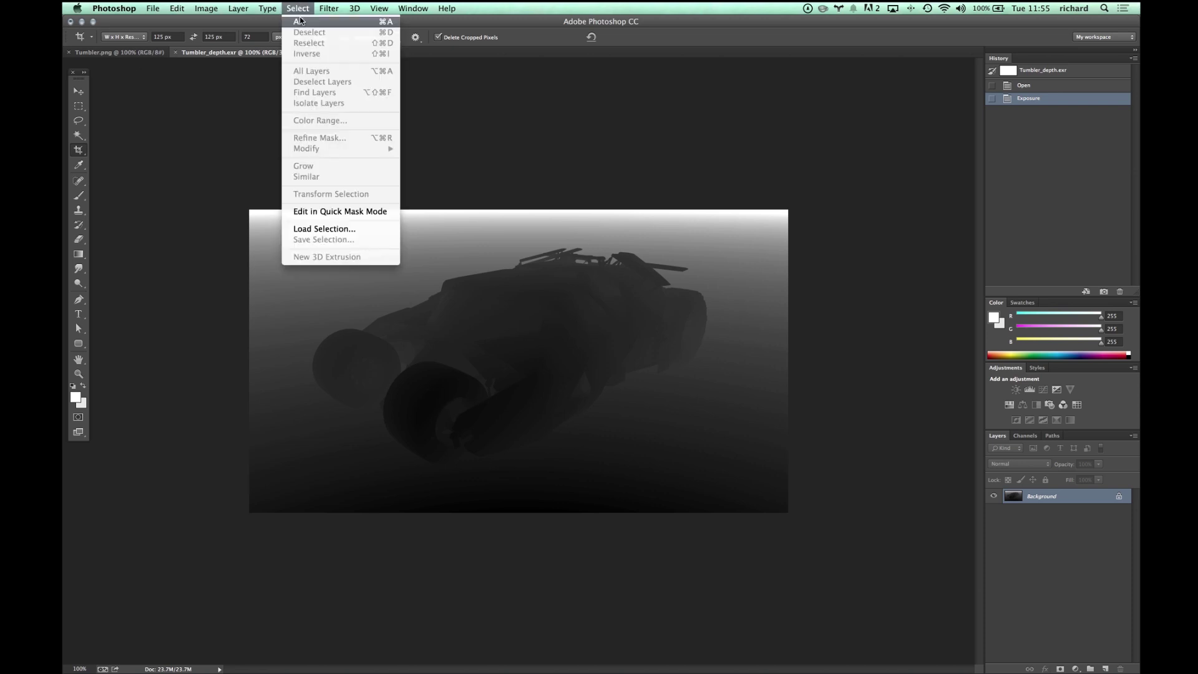
left_click(300, 23)
left_click(178, 8)
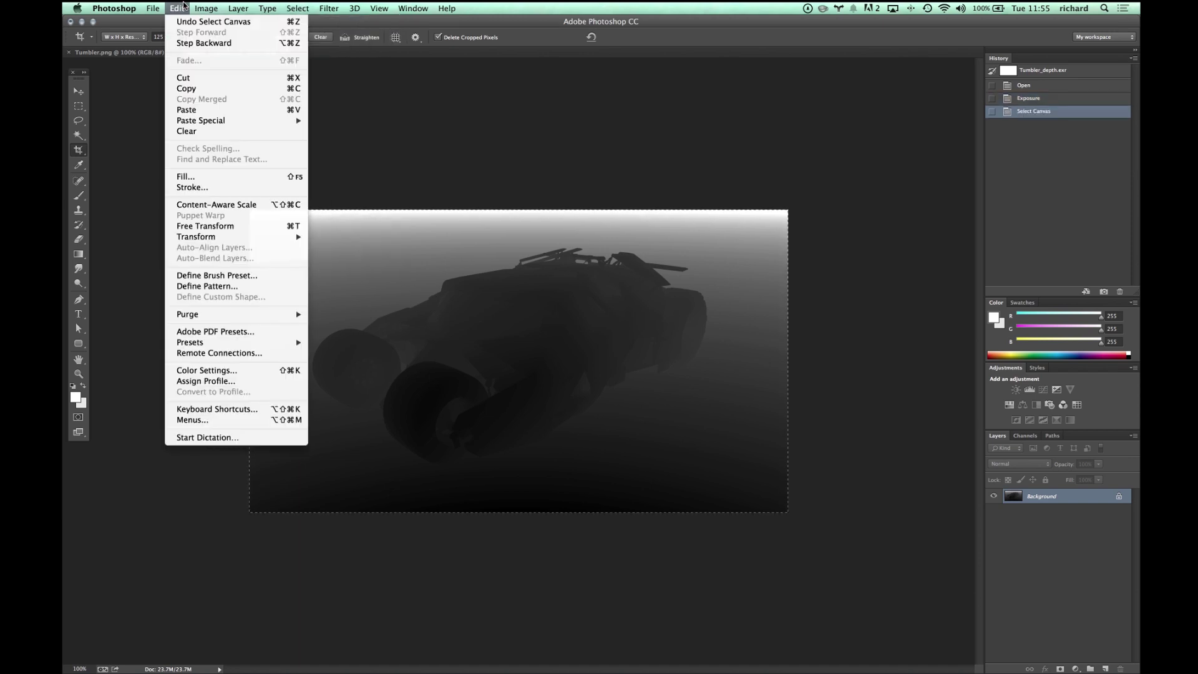
left_click(244, 88)
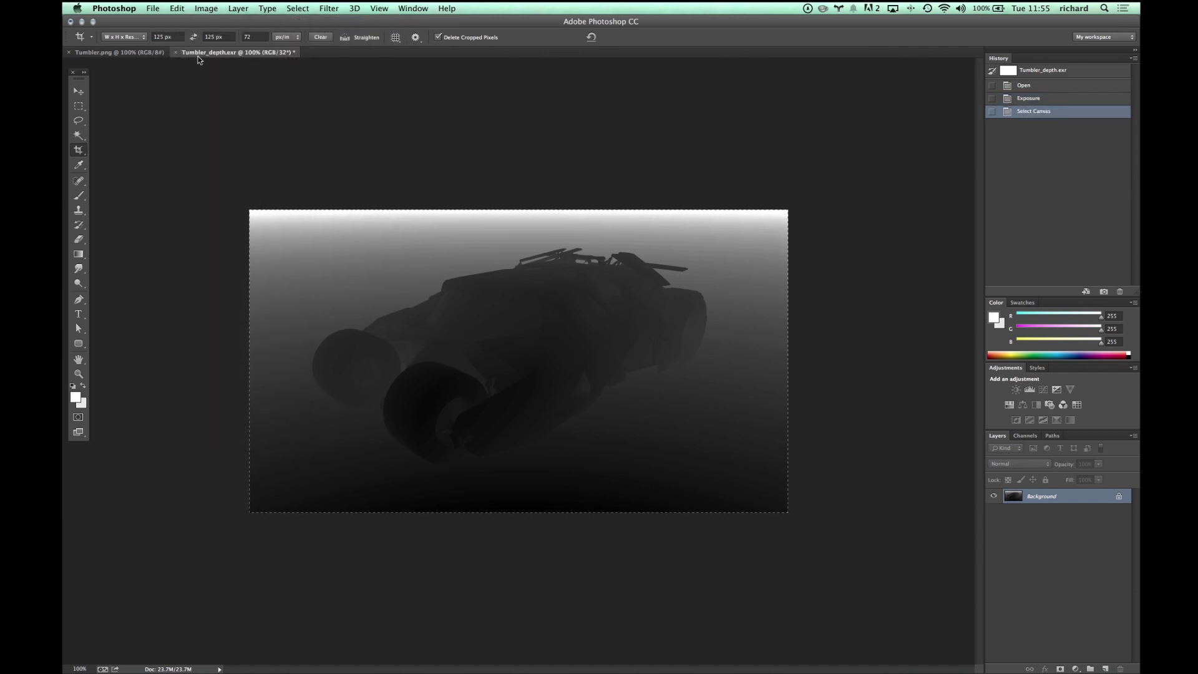
Add a new alpha channel to Tumbler.png, paste the copied depth image into it in place, and deselect.
left_click(137, 53)
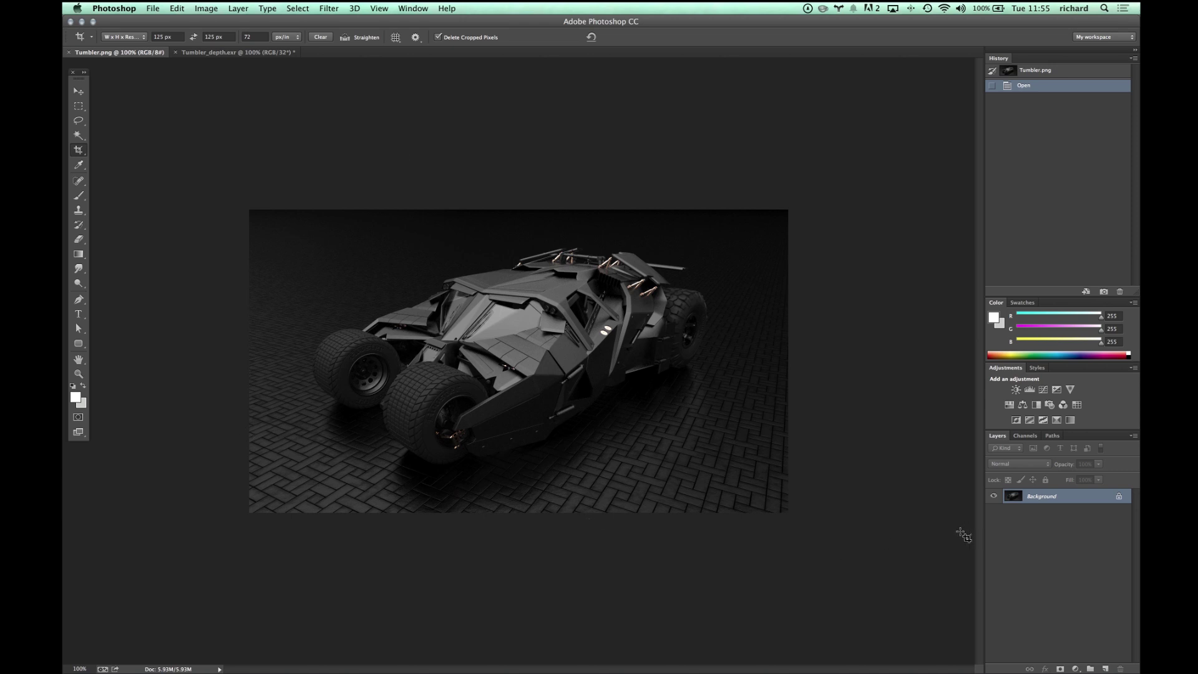
left_click(1031, 438)
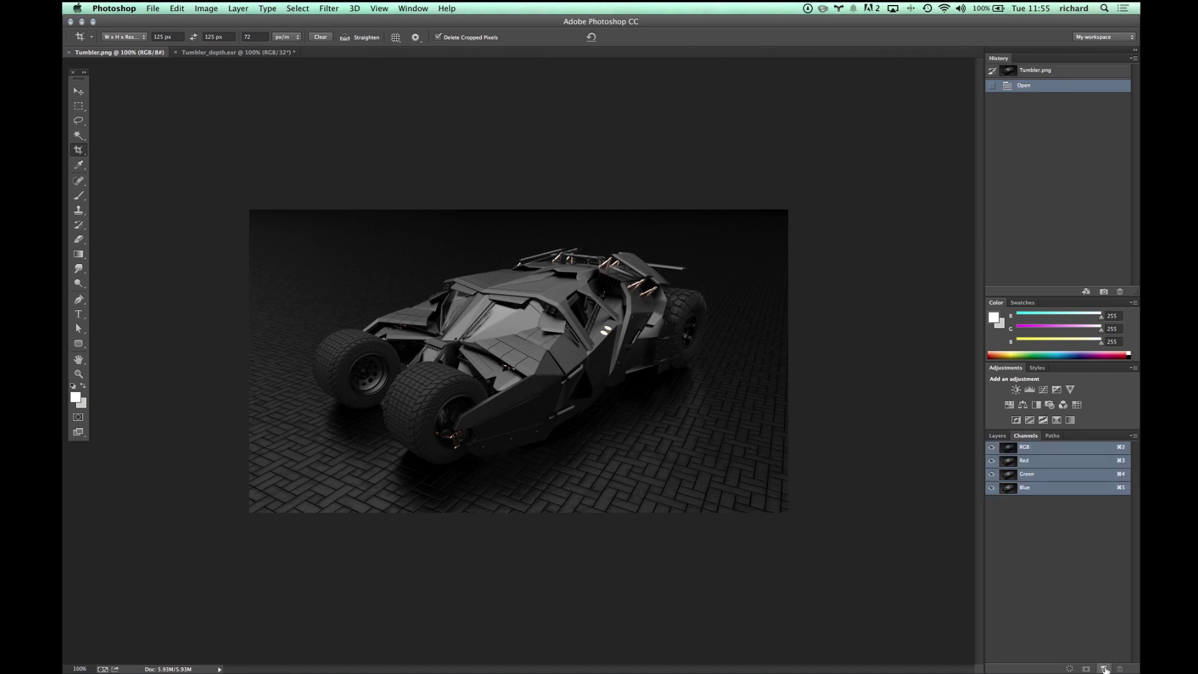
left_click(1103, 668)
left_click(178, 8)
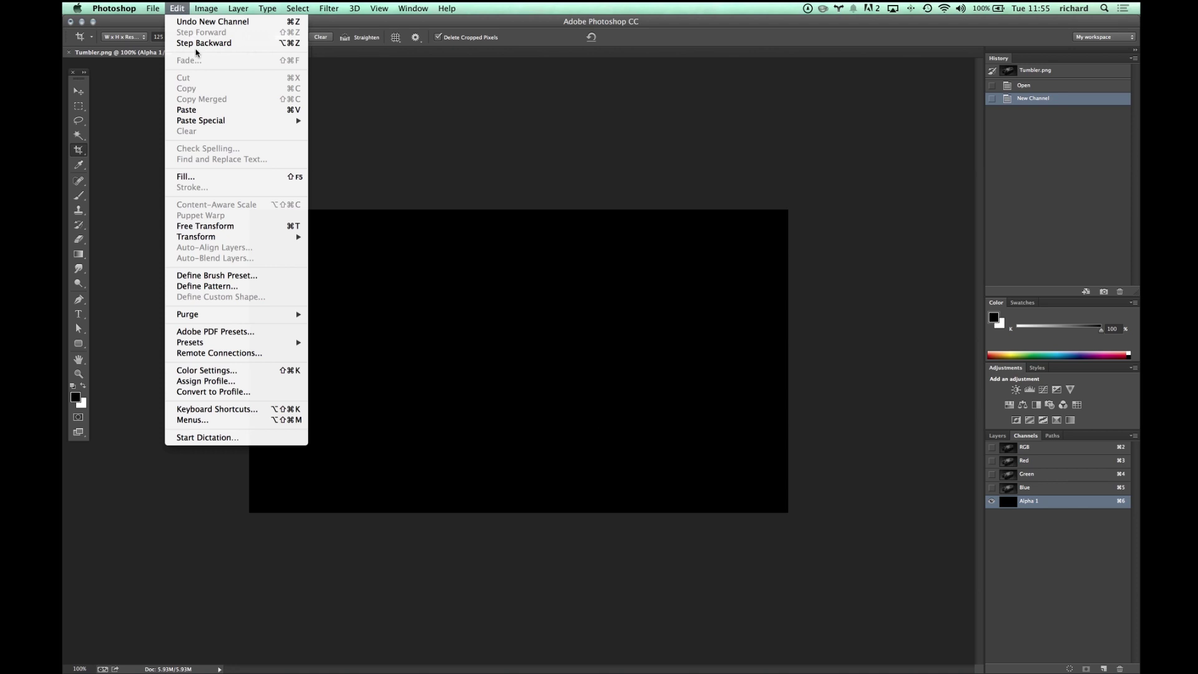
mouse_move(293, 120)
left_click(378, 122)
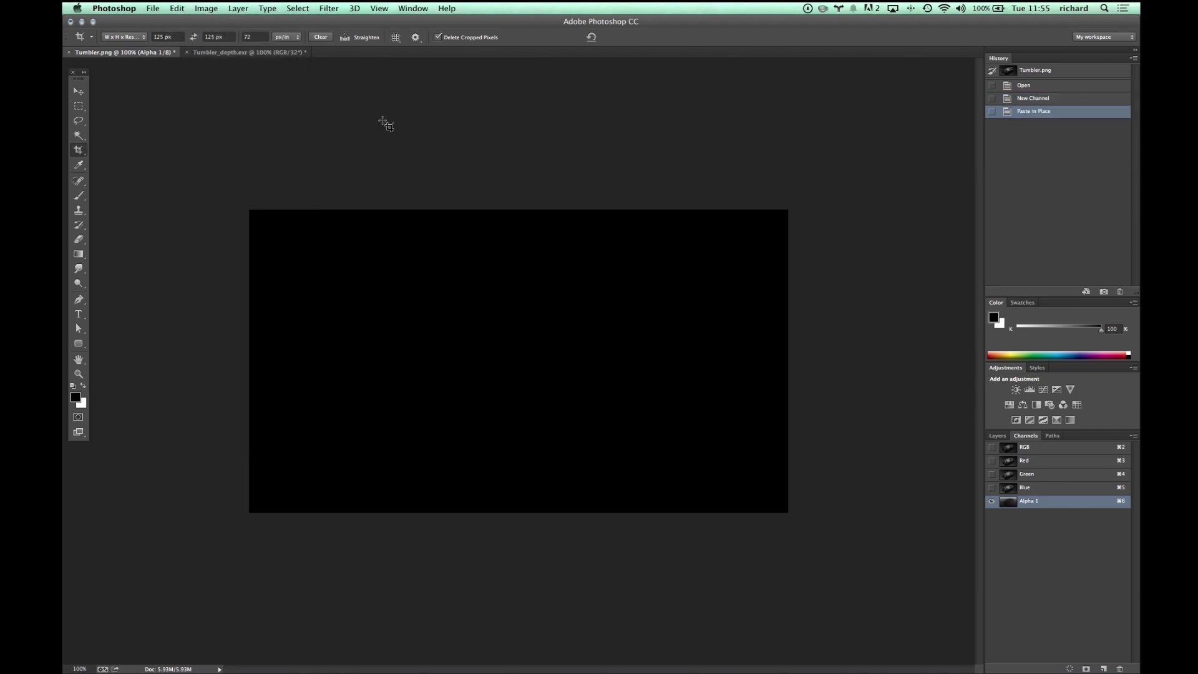
left_click(298, 8)
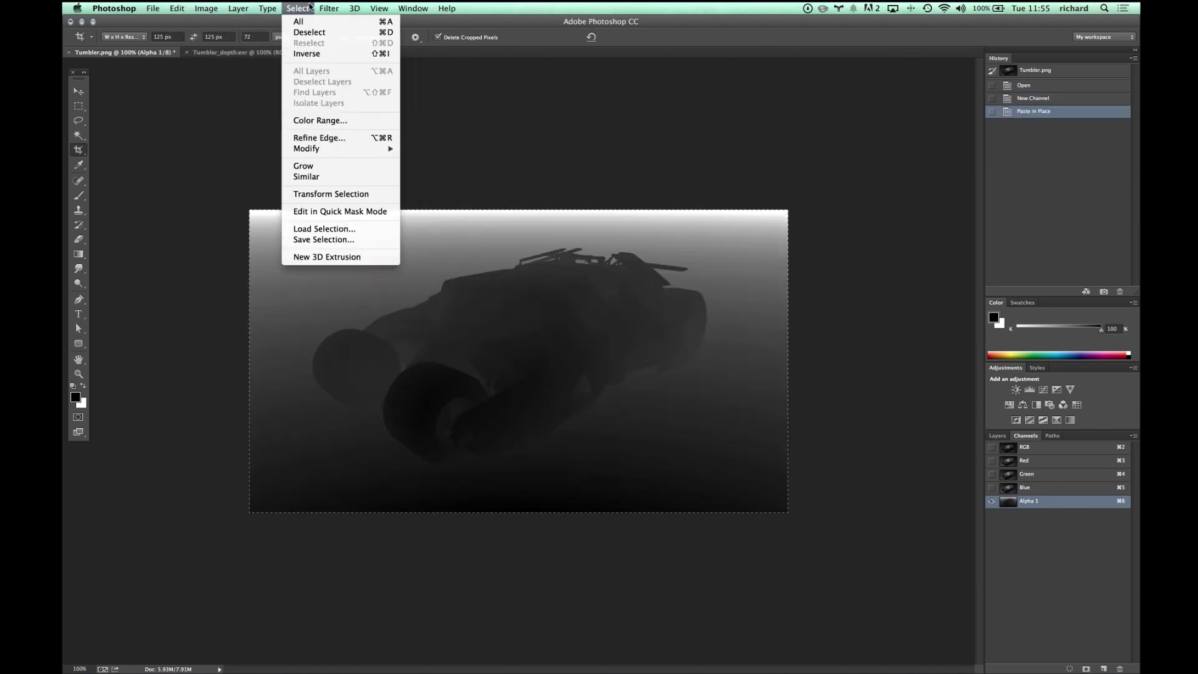
left_click(329, 35)
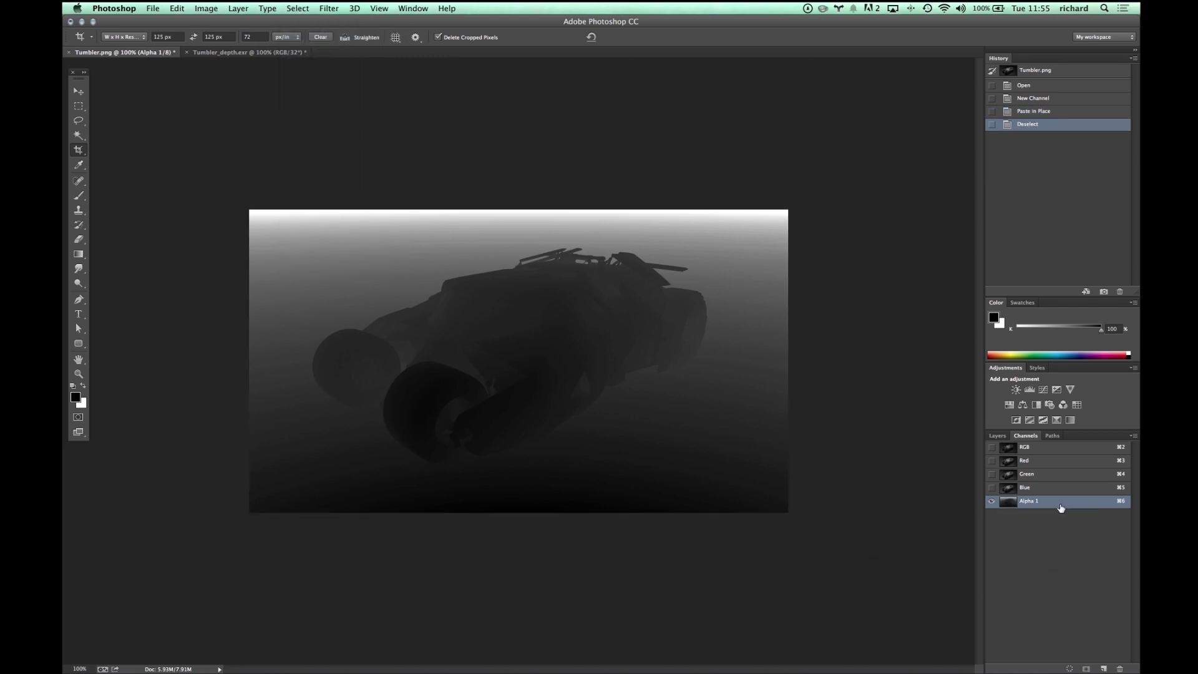
Compare the Alpha 1 channel with the RGB composite, then return to the Background layer with RGB active.
left_click(1036, 448)
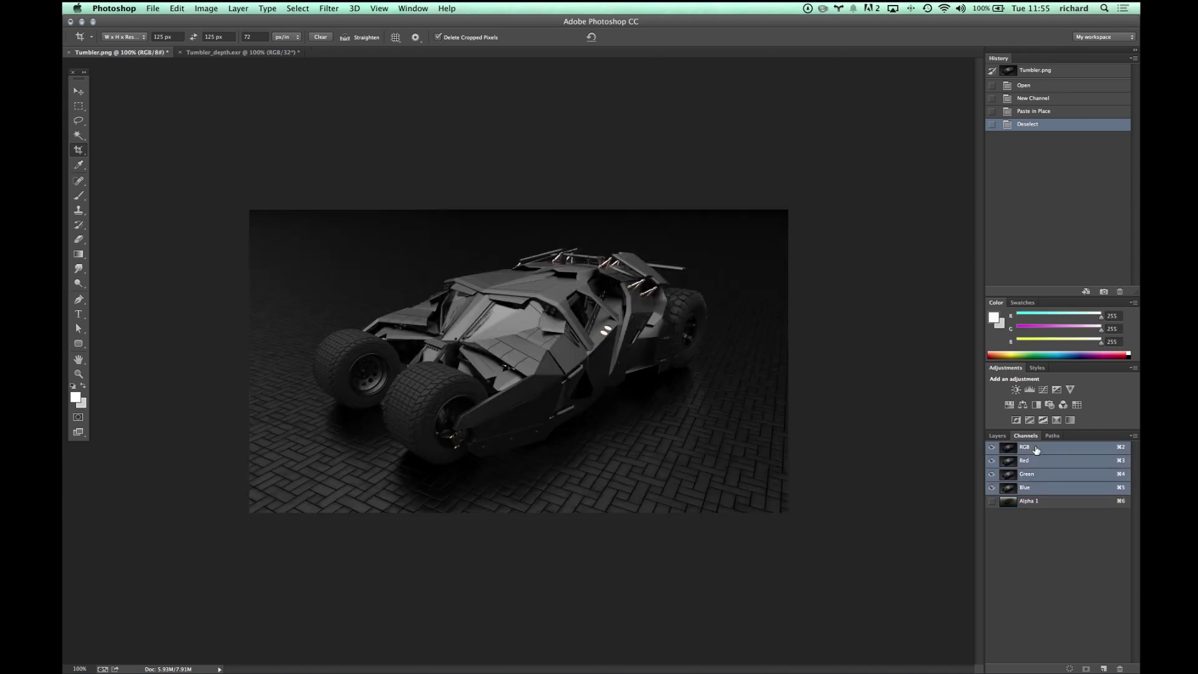
left_click(1036, 503)
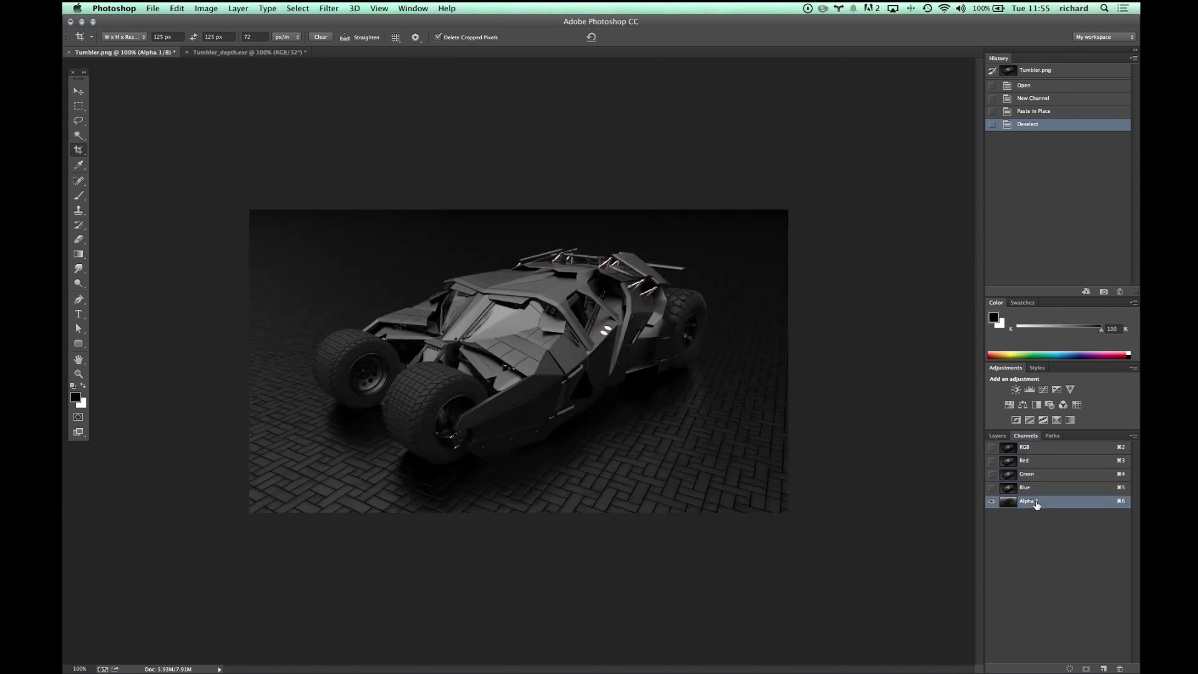
left_click(1036, 447)
left_click(995, 436)
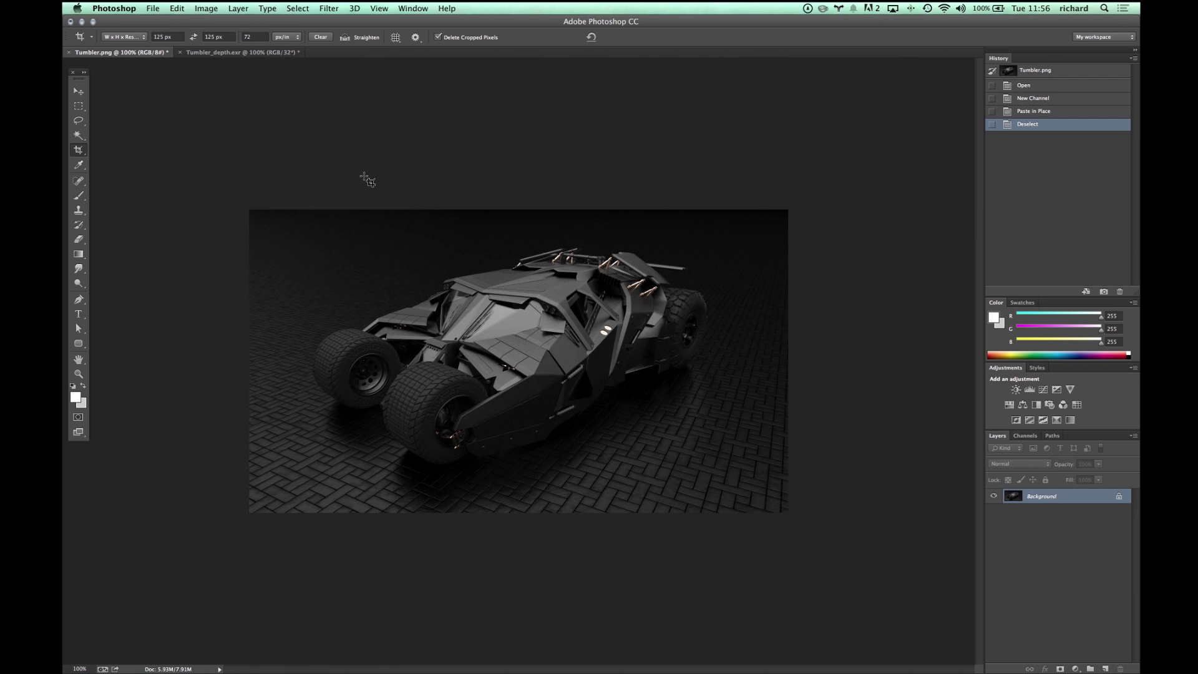
Start a Lens Blur on the Tumbler render with Alpha 1 as the depth map source.
left_click(327, 9)
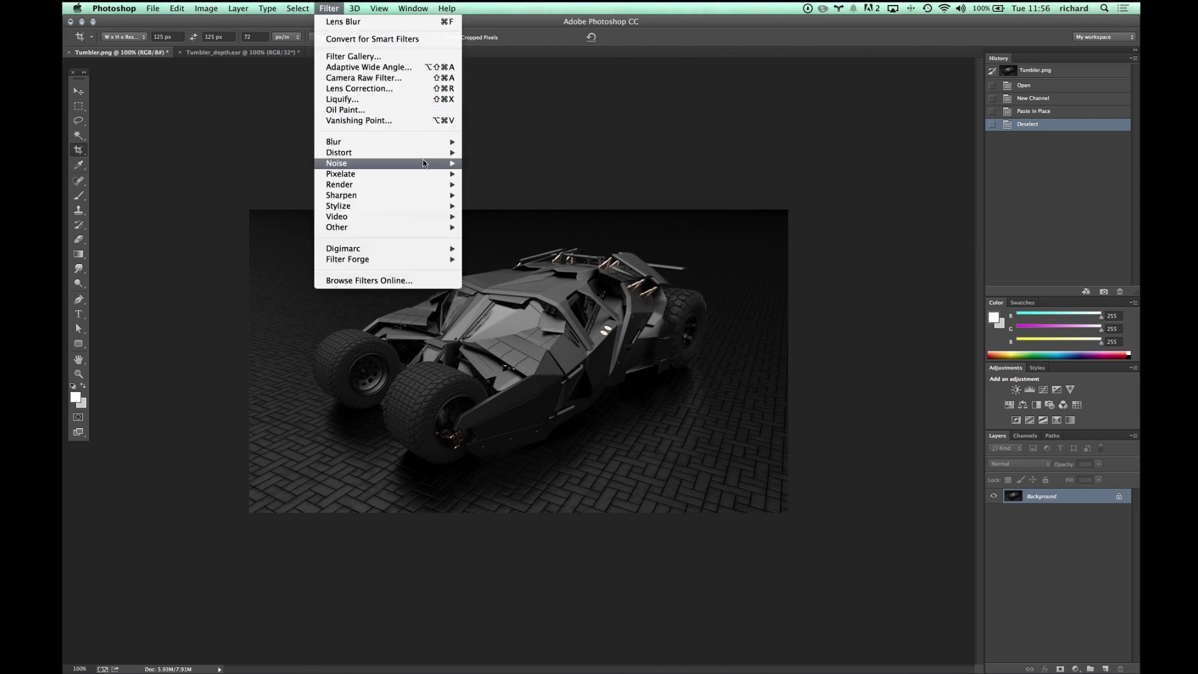
mouse_move(426, 141)
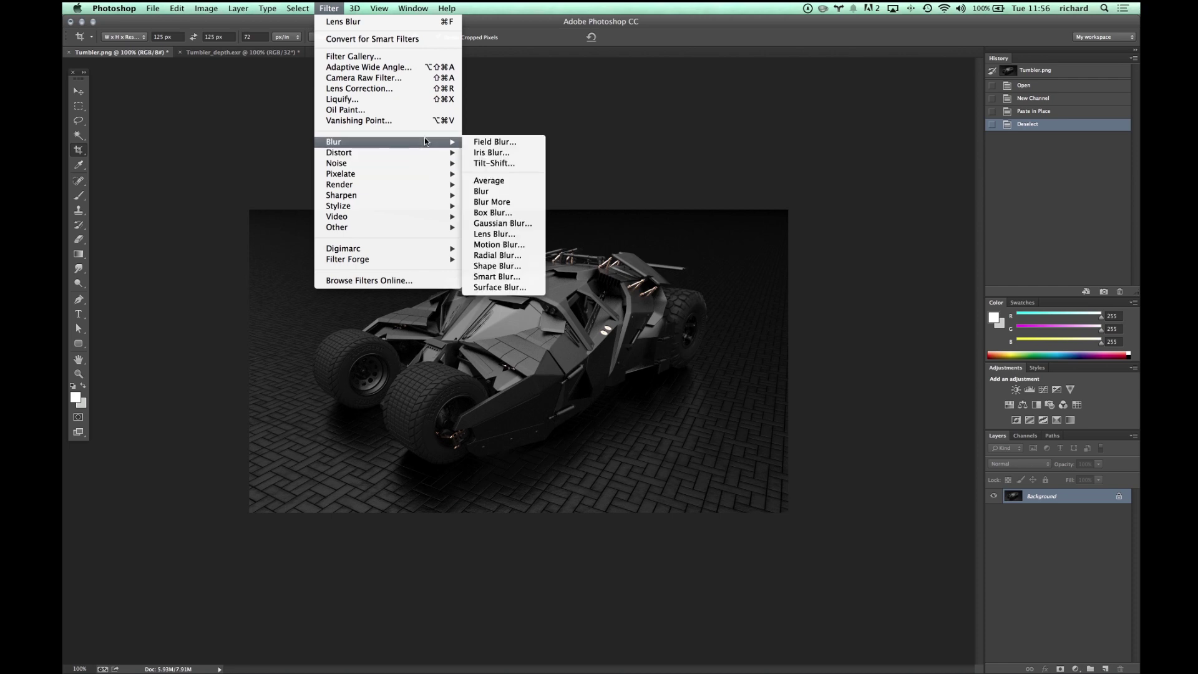
left_click(517, 236)
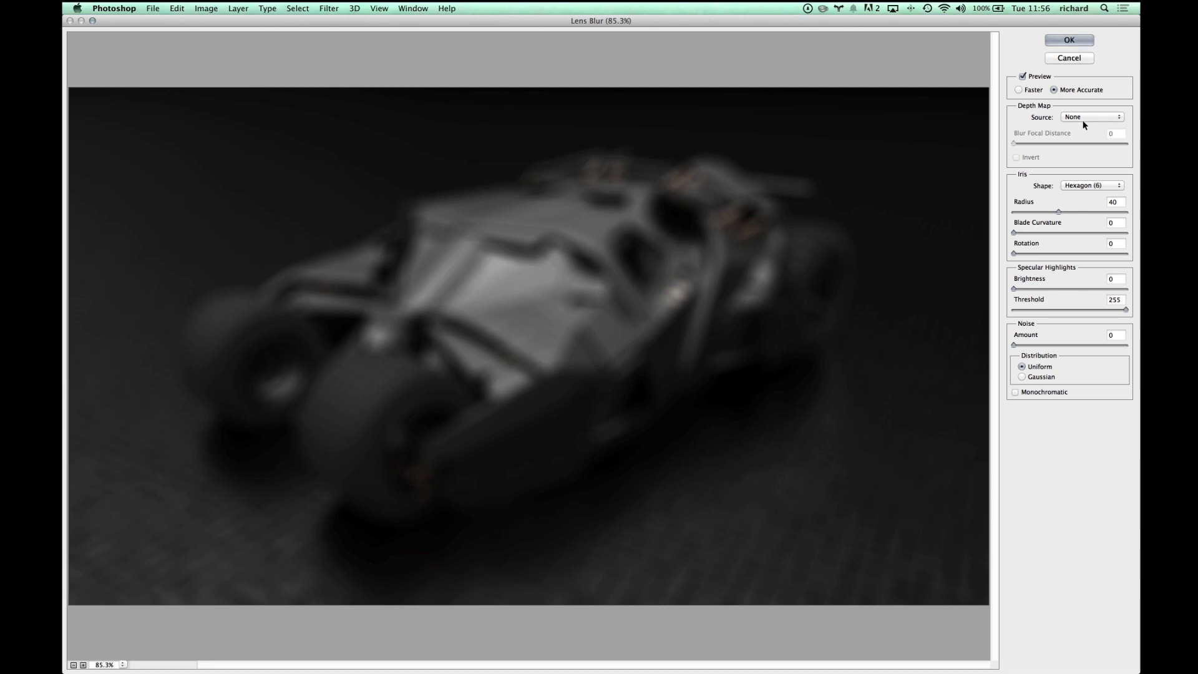
left_click(1117, 118)
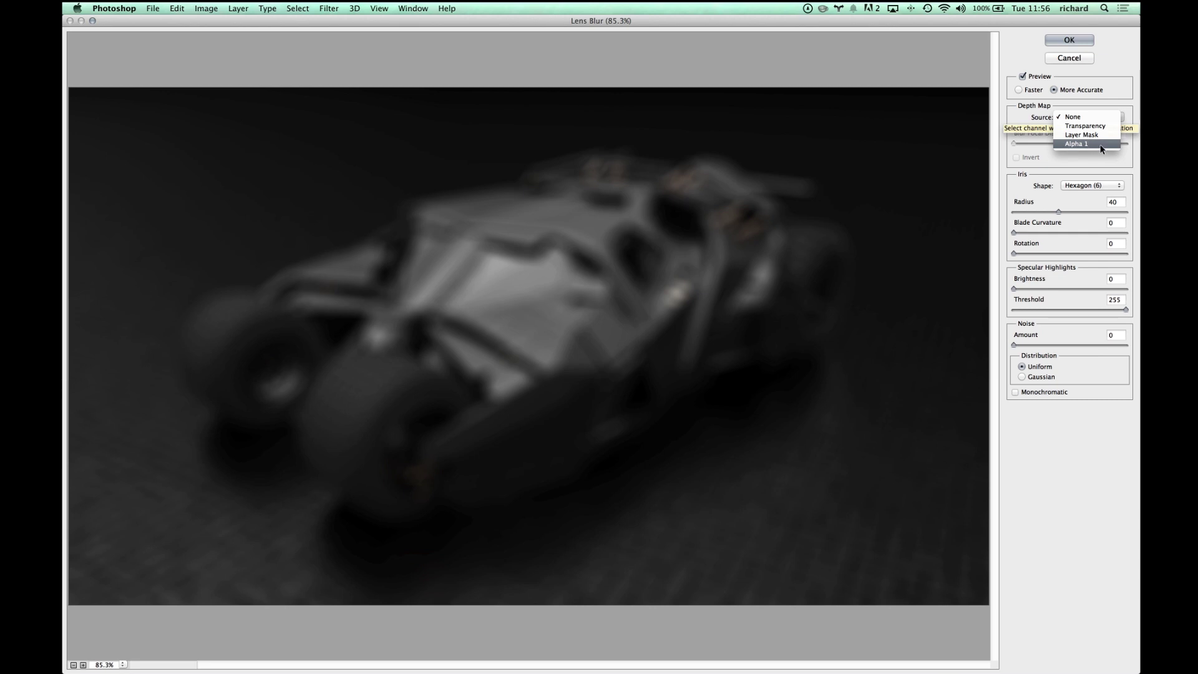
left_click(1098, 144)
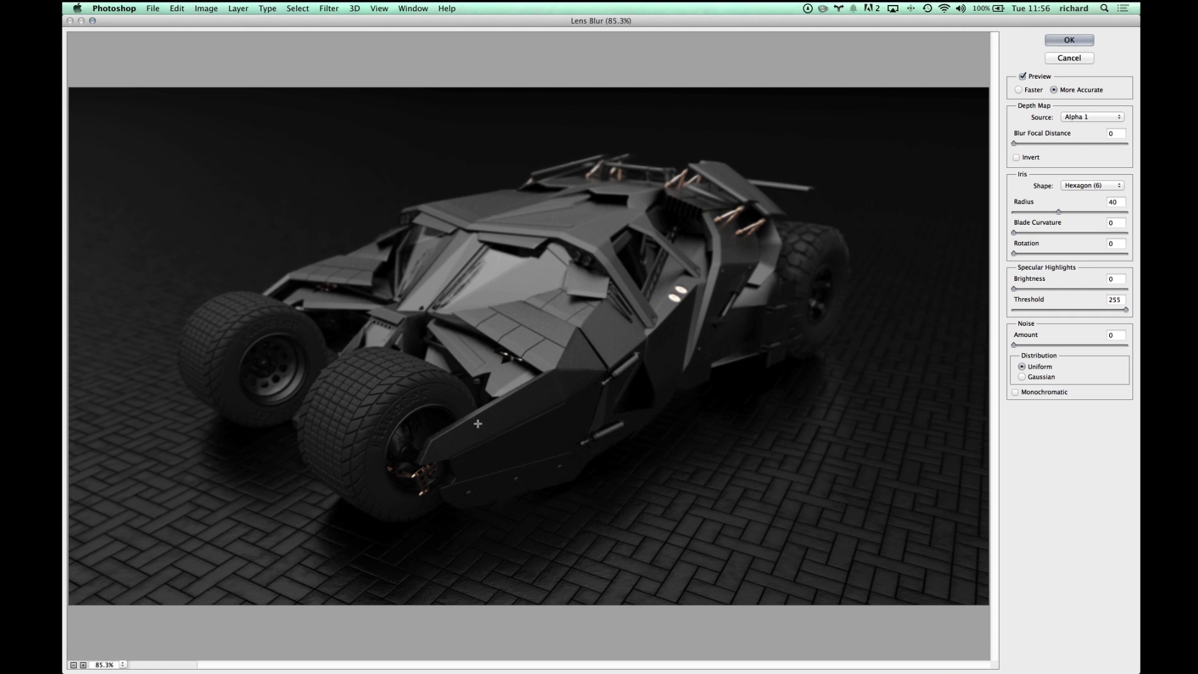
Set the Lens Blur radius to 59, shift the focal point from the car's rear to its nearest front tyre, and apply the blur.
left_click(700, 197)
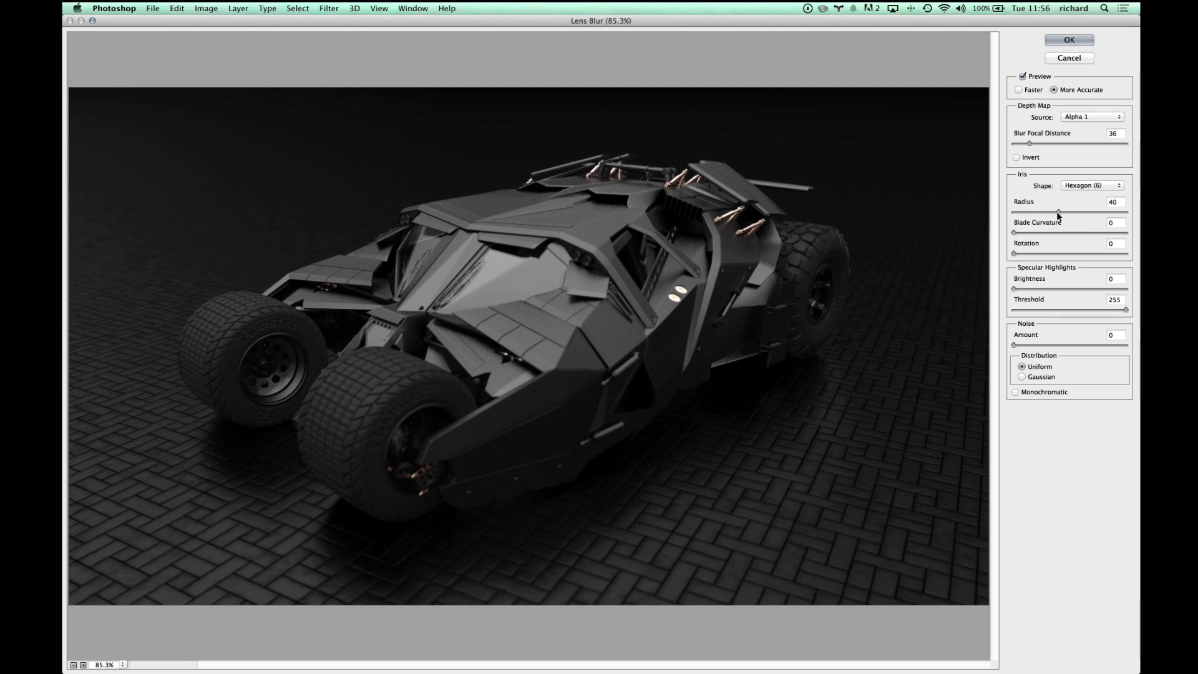
left_click_drag(1057, 212, 1080, 212)
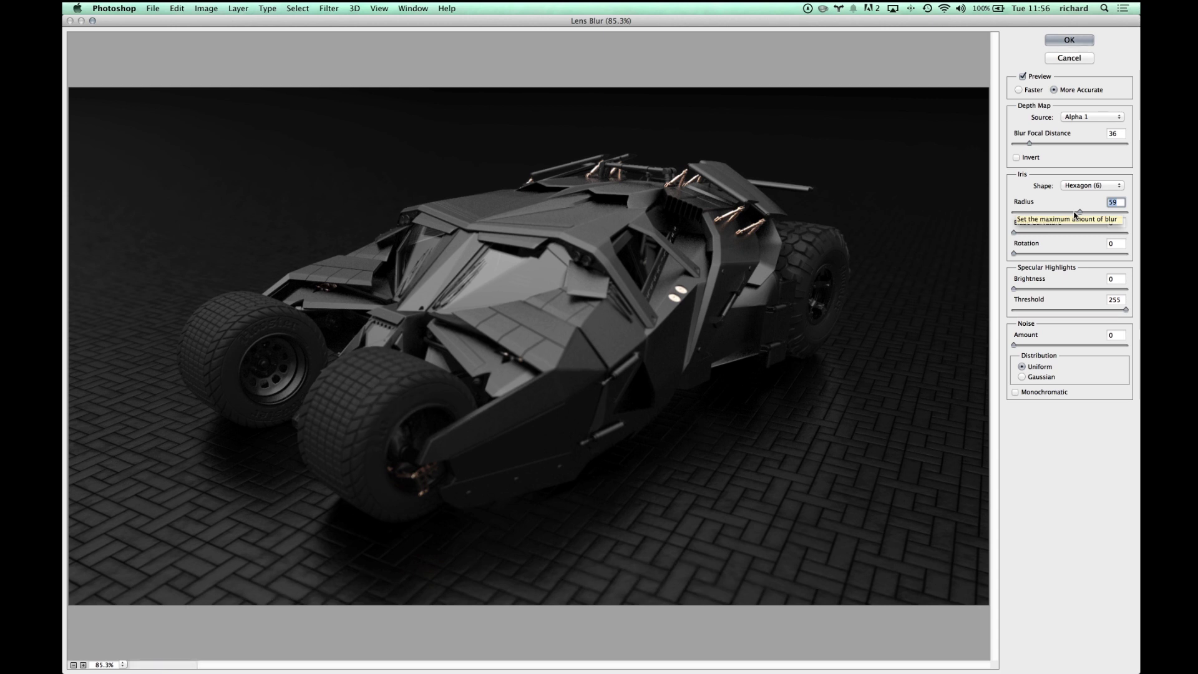
left_click(396, 401)
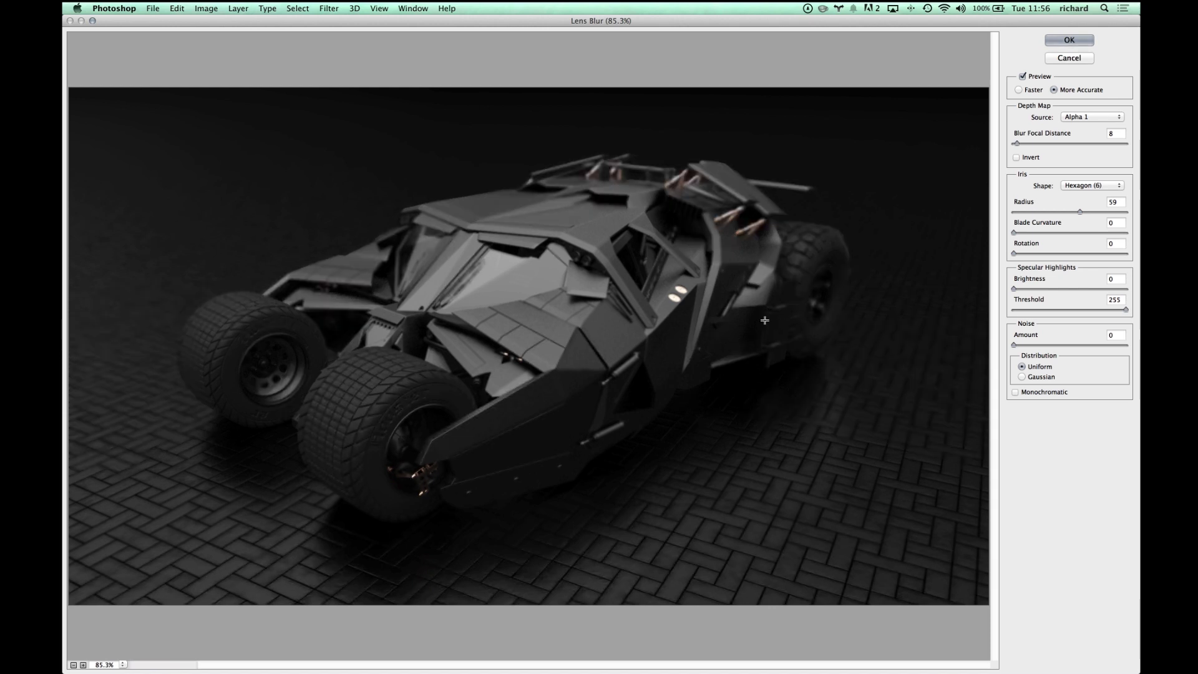
left_click(1069, 40)
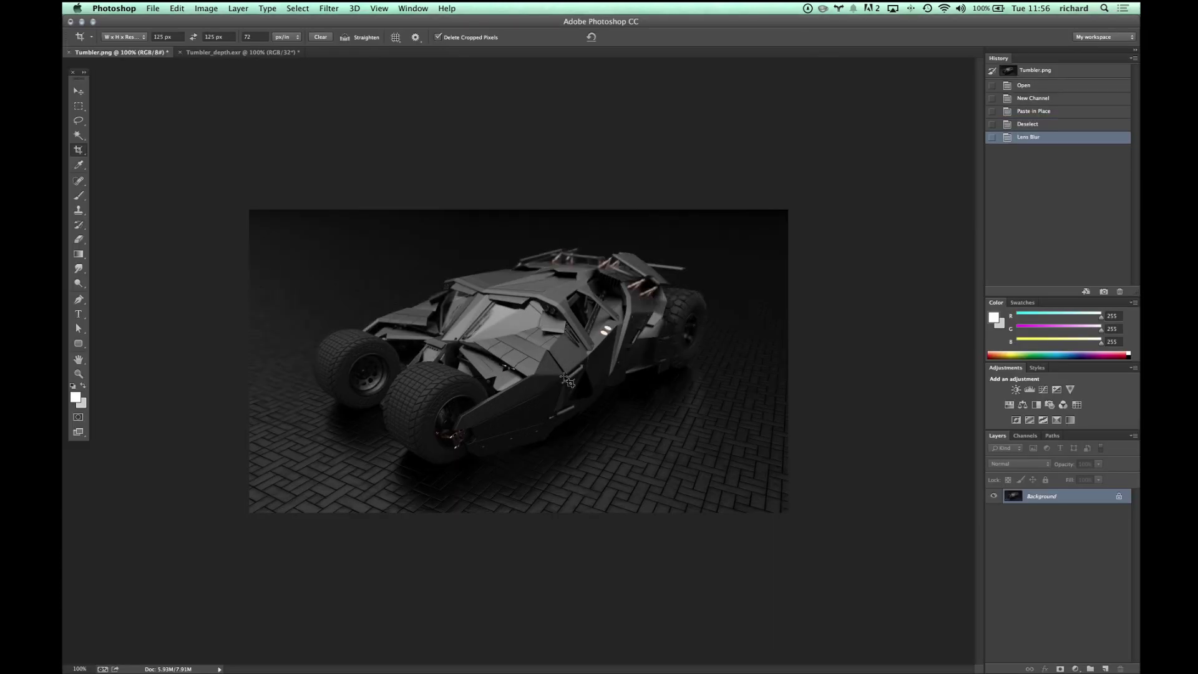
key("super+plus")
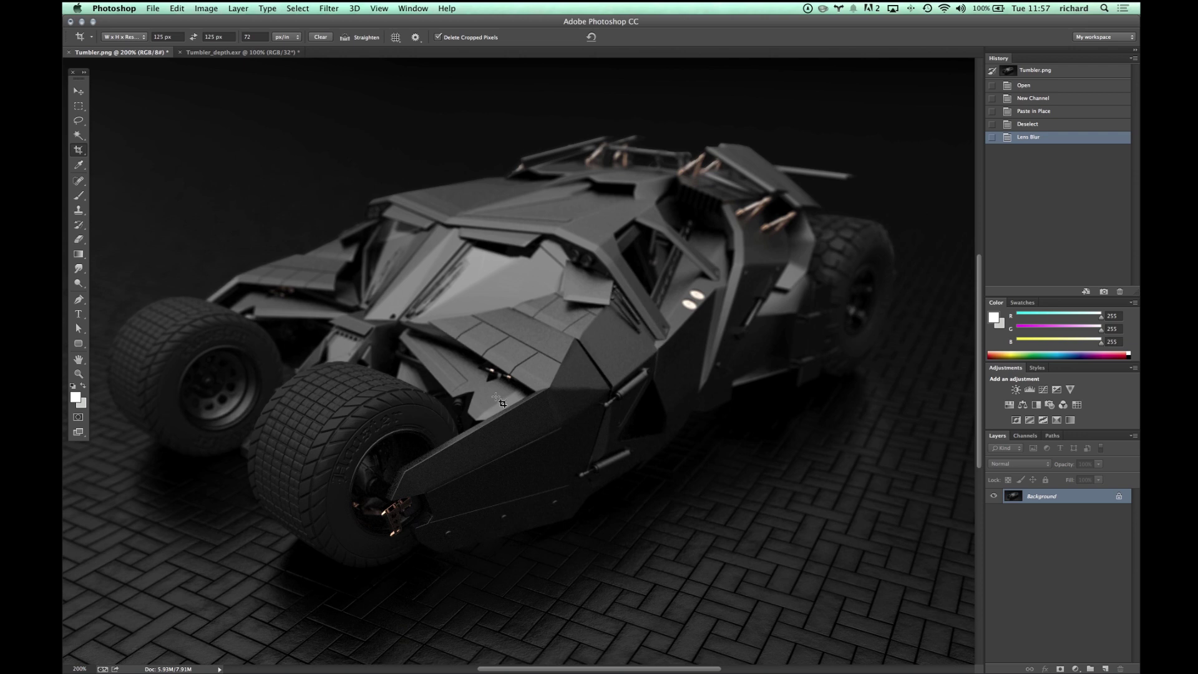